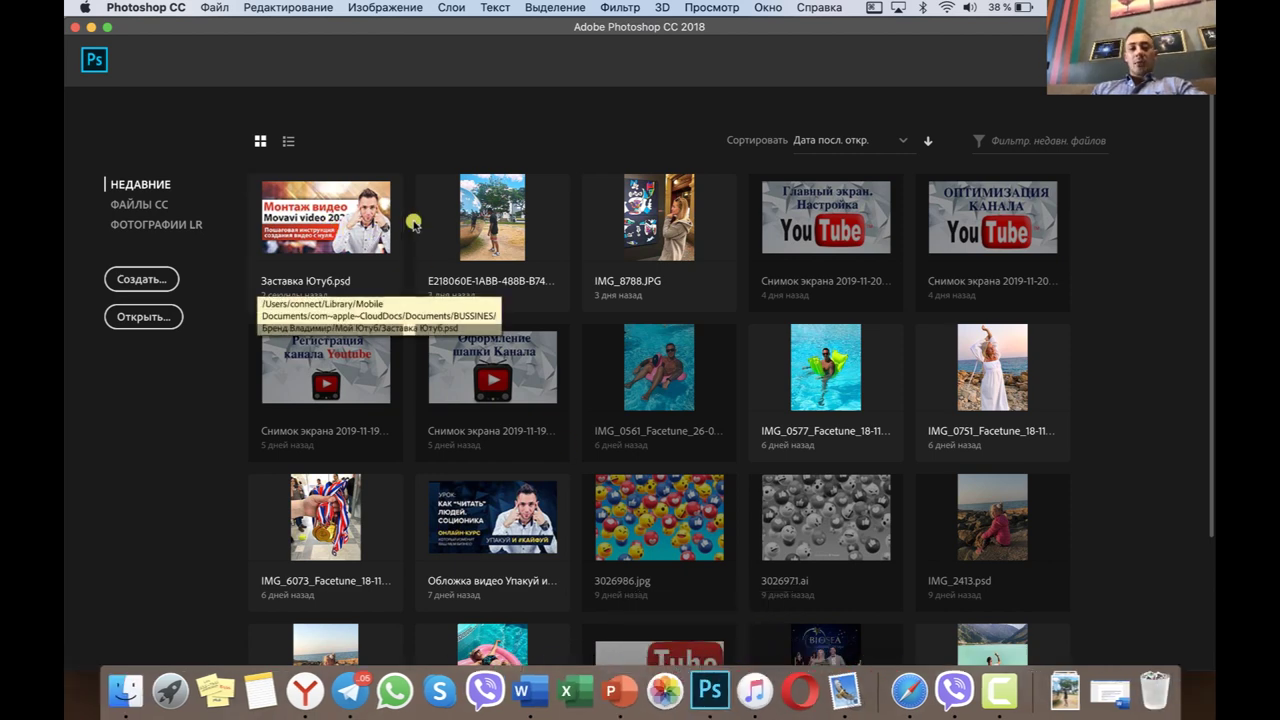
Open Заставка Ютуб.psd and keep its embedded sRGB profile in the profile-mismatch prompt.
{"action": "key", "text": "super+o"}
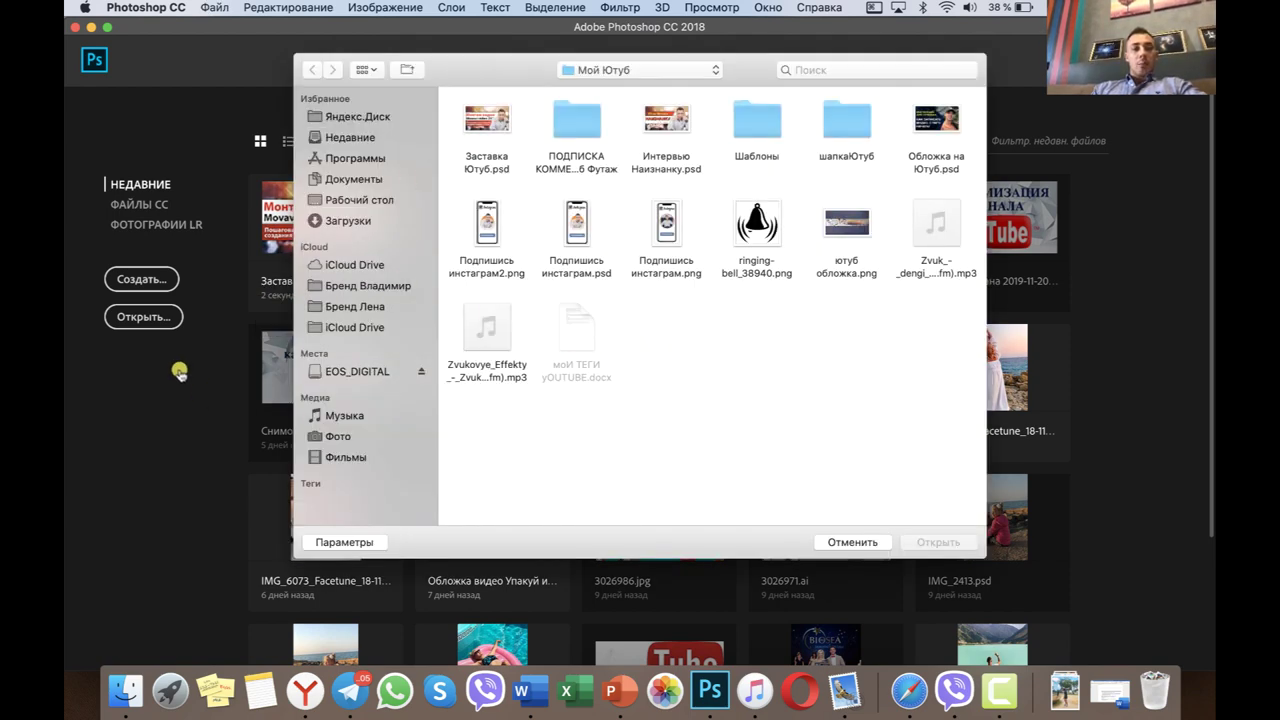
{"action": "left_click", "coordinate": [478, 167]}
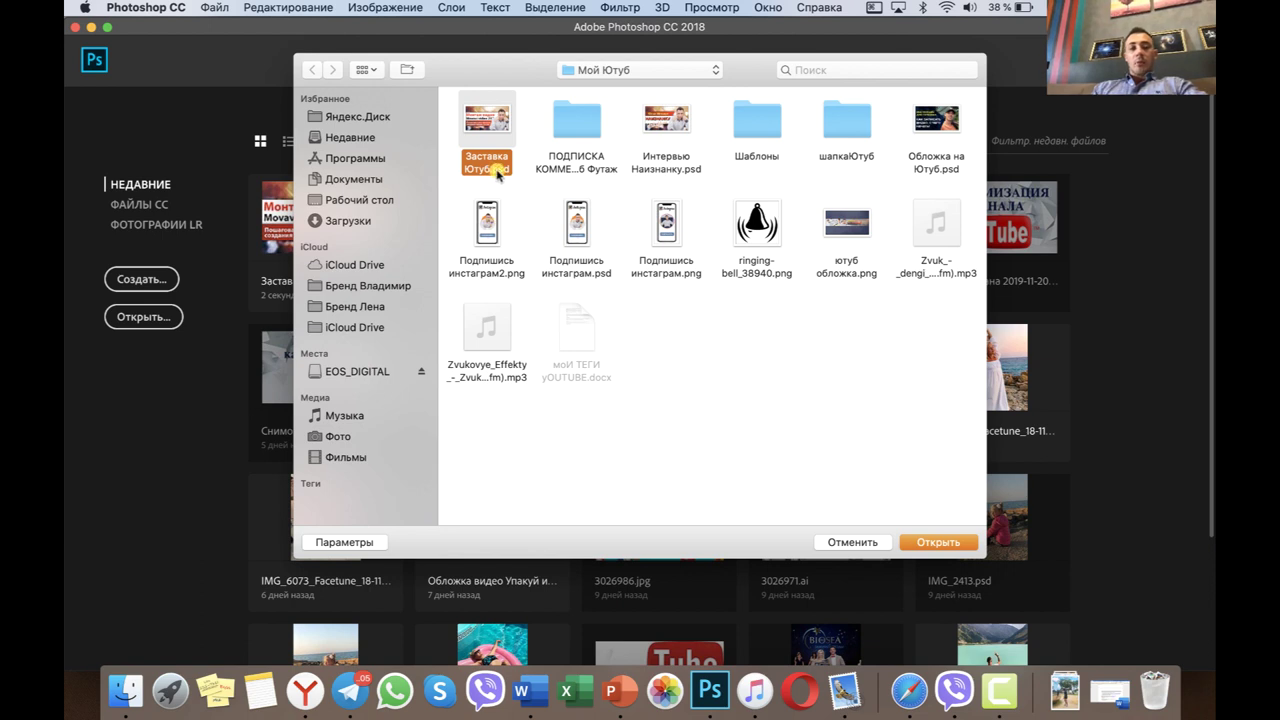
{"action": "left_click", "coordinate": [860, 542]}
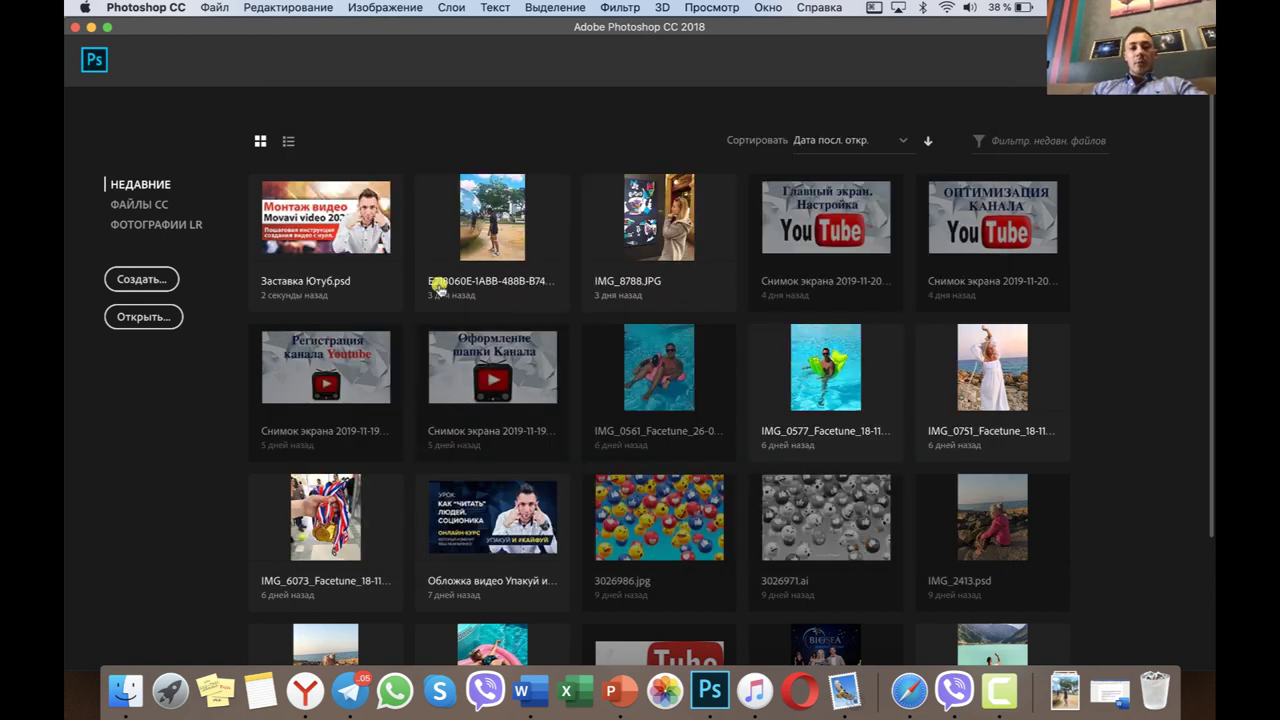
{"action": "left_click", "coordinate": [348, 224]}
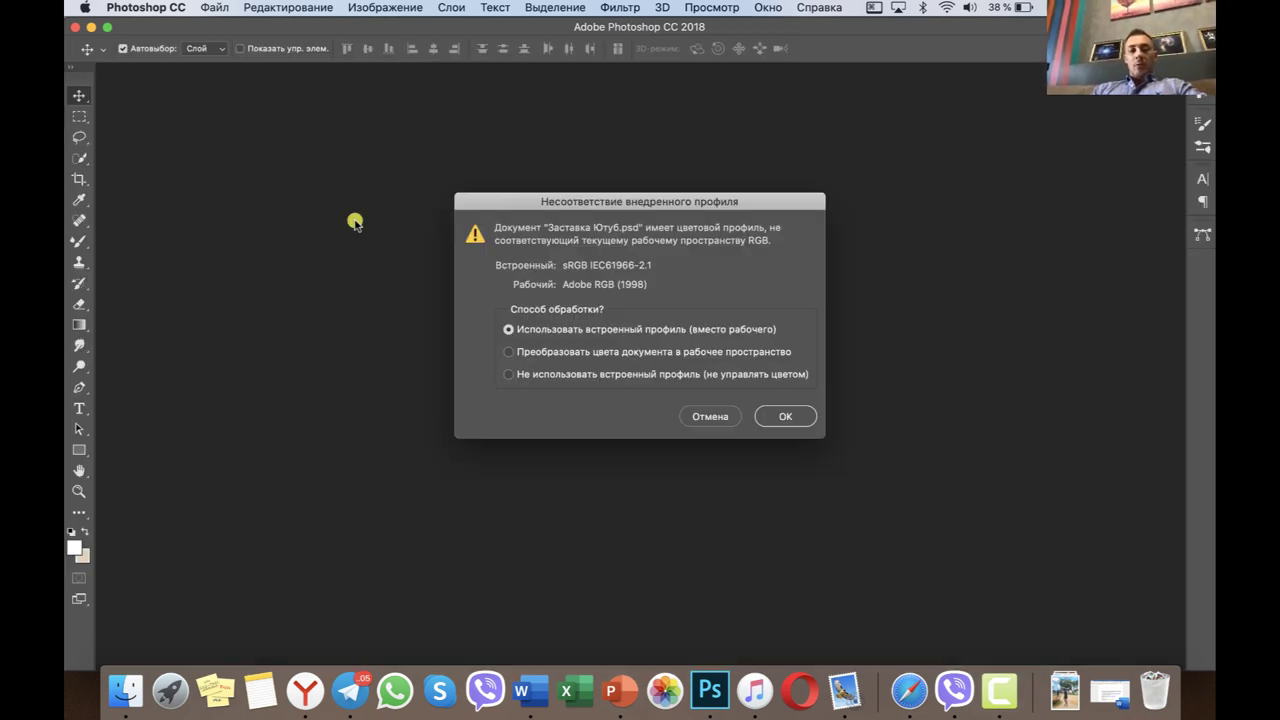
{"action": "left_click", "coordinate": [787, 417]}
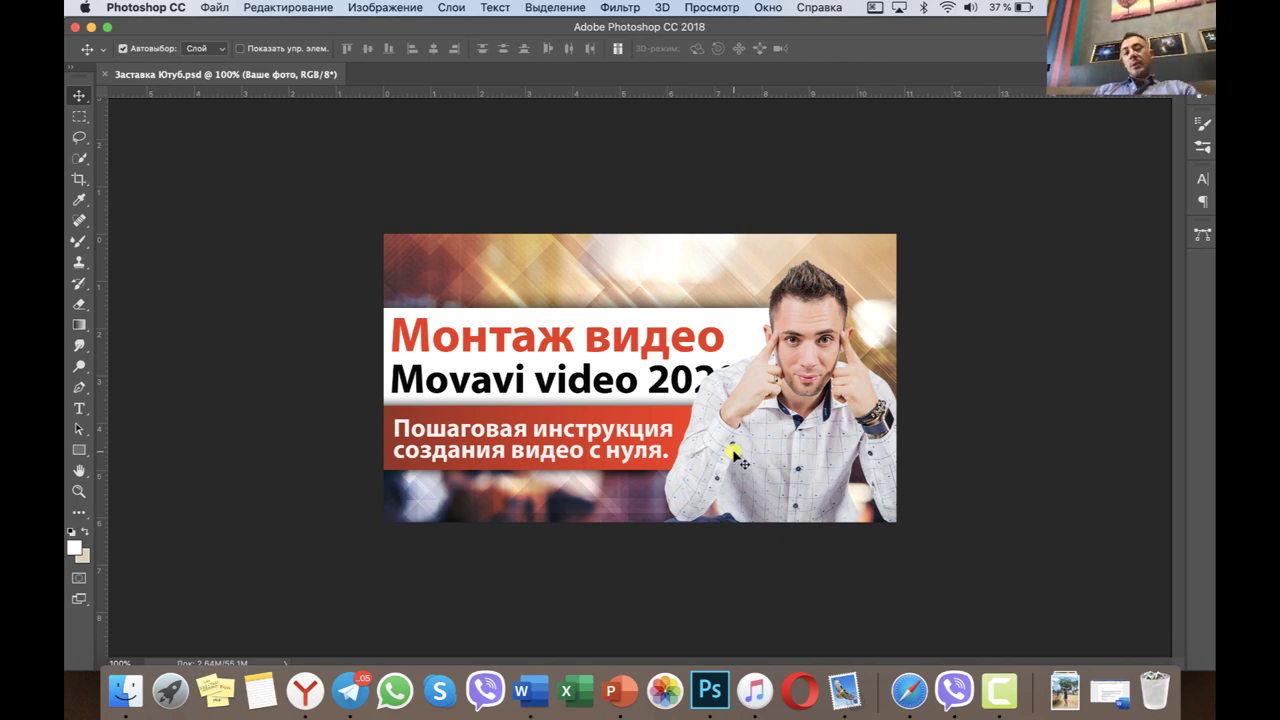
Deselect the current layer and show the Layers panel from the Окно menu.
{"action": "left_click", "coordinate": [991, 261]}
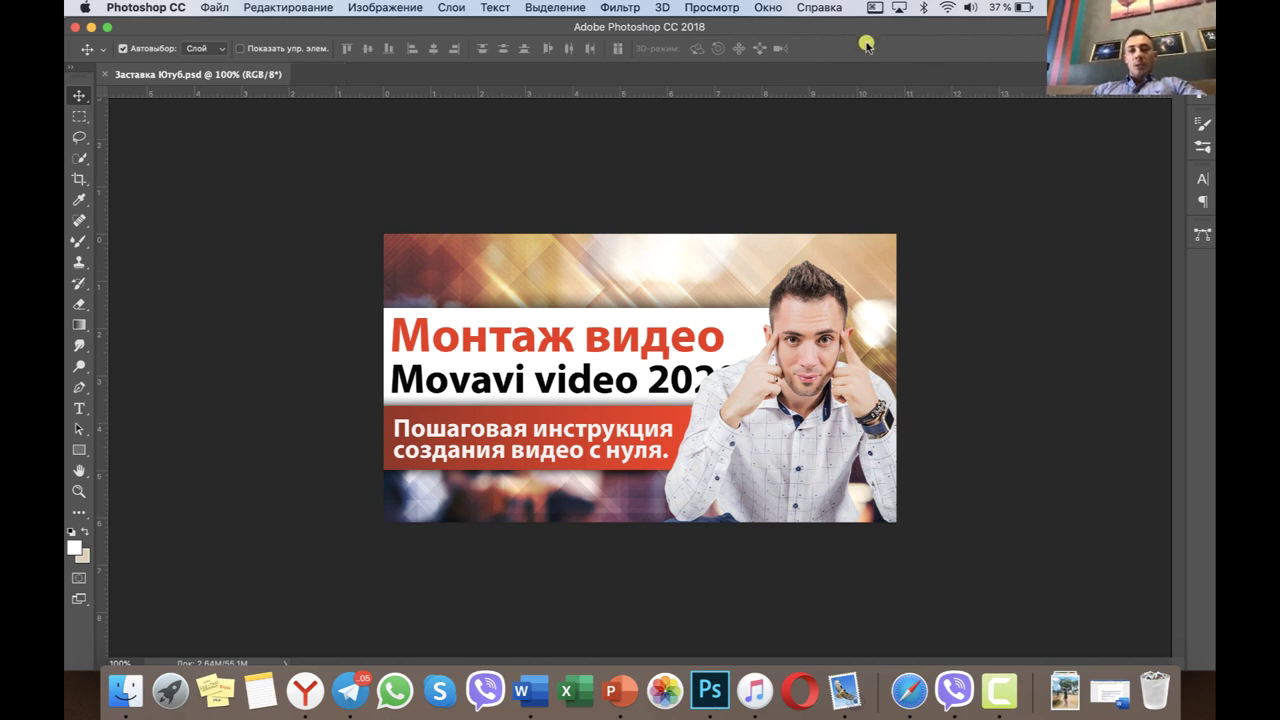
{"action": "left_click", "coordinate": [767, 9]}
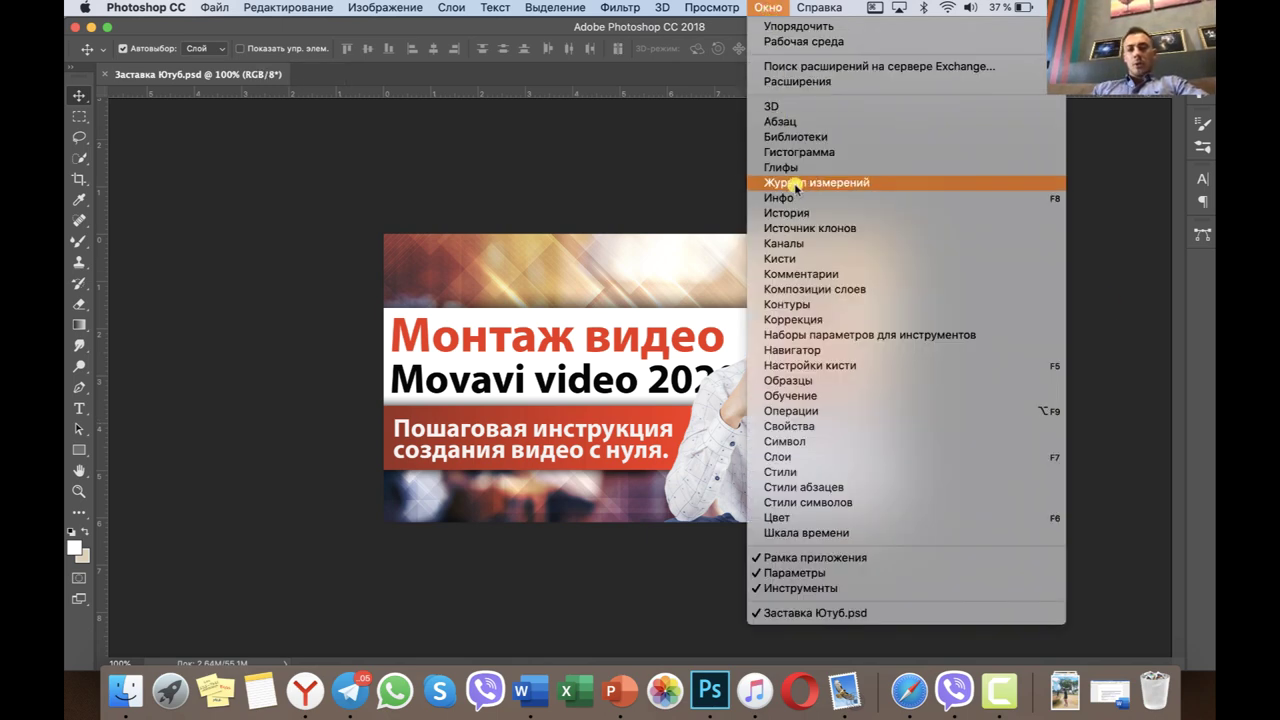
{"action": "left_click", "coordinate": [801, 460]}
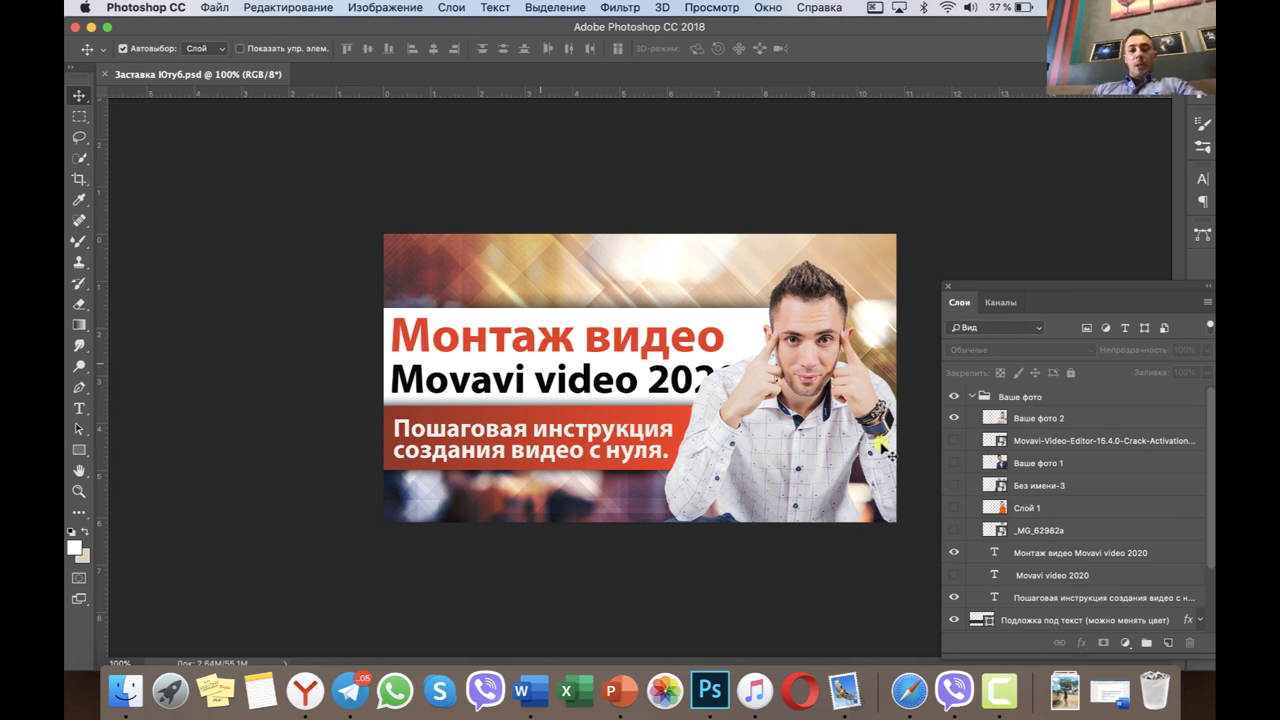
{"action": "scroll", "coordinate": [997, 487], "scroll_direction": "down", "scroll_amount": 3}
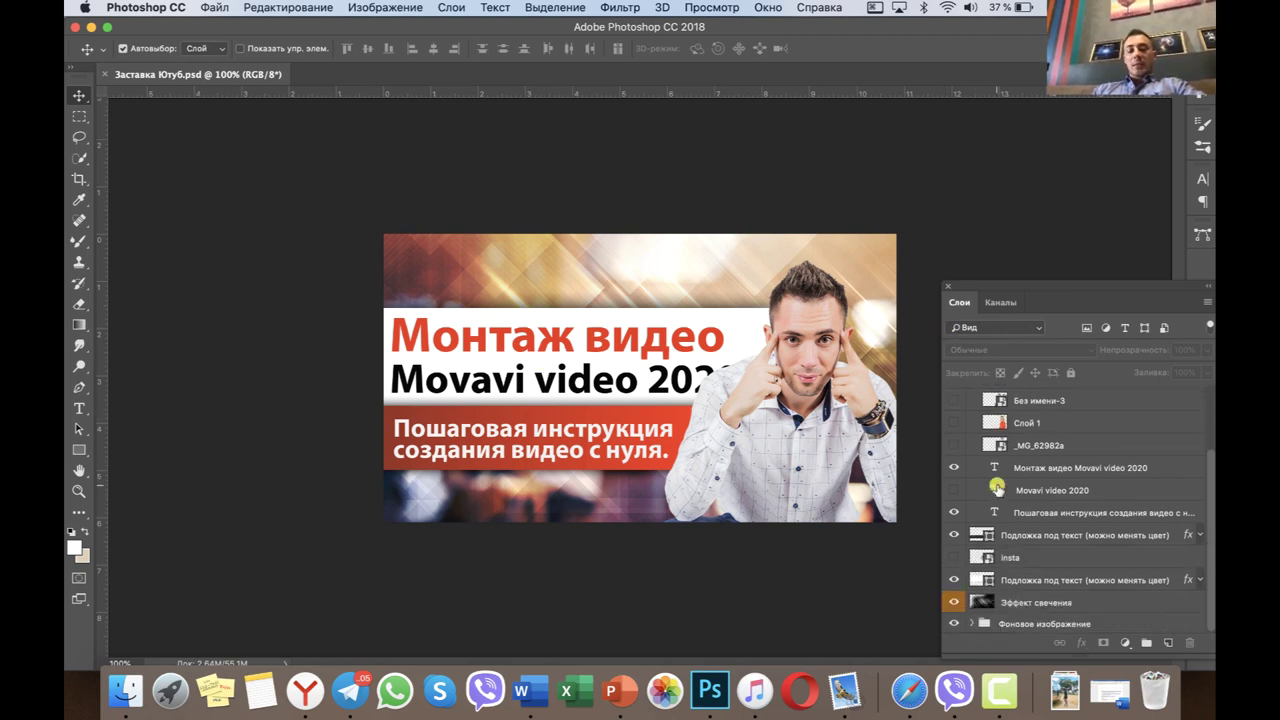
{"action": "scroll", "coordinate": [997, 487], "scroll_direction": "up", "scroll_amount": 3}
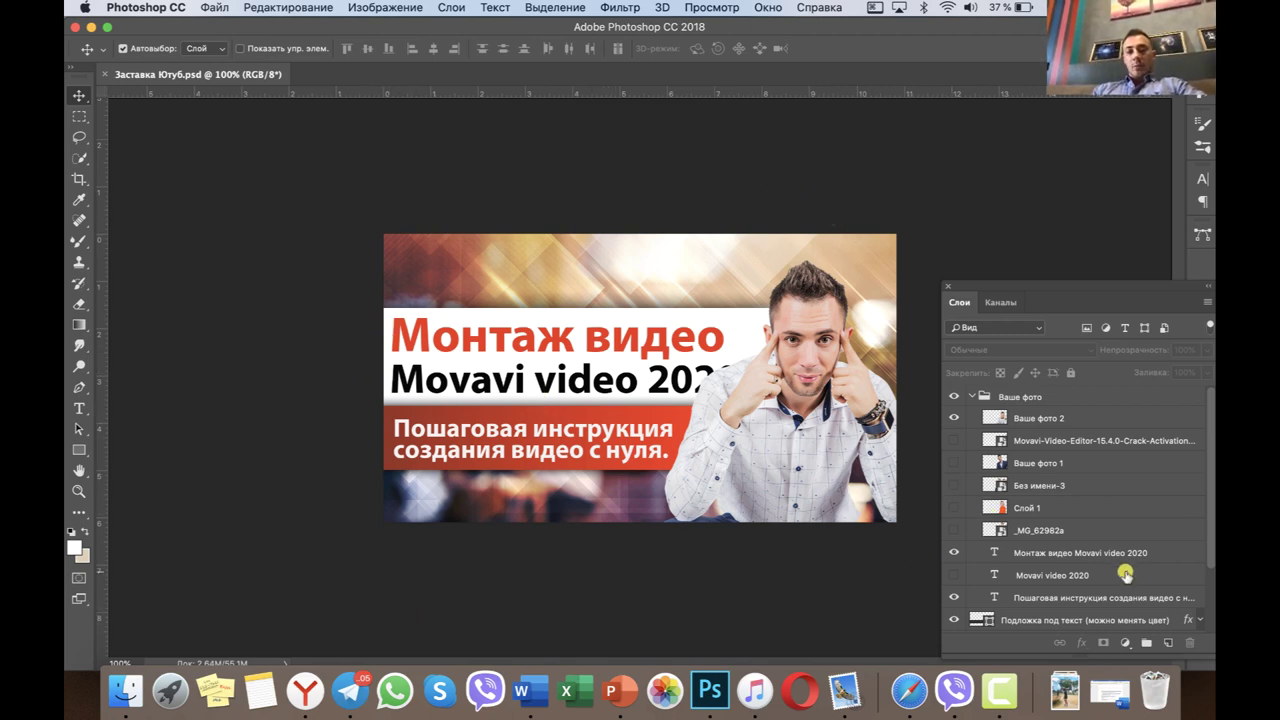
{"action": "scroll", "coordinate": [1032, 513], "scroll_direction": "down", "scroll_amount": 3}
{"action": "scroll", "coordinate": [1032, 513], "scroll_direction": "up", "scroll_amount": 3}
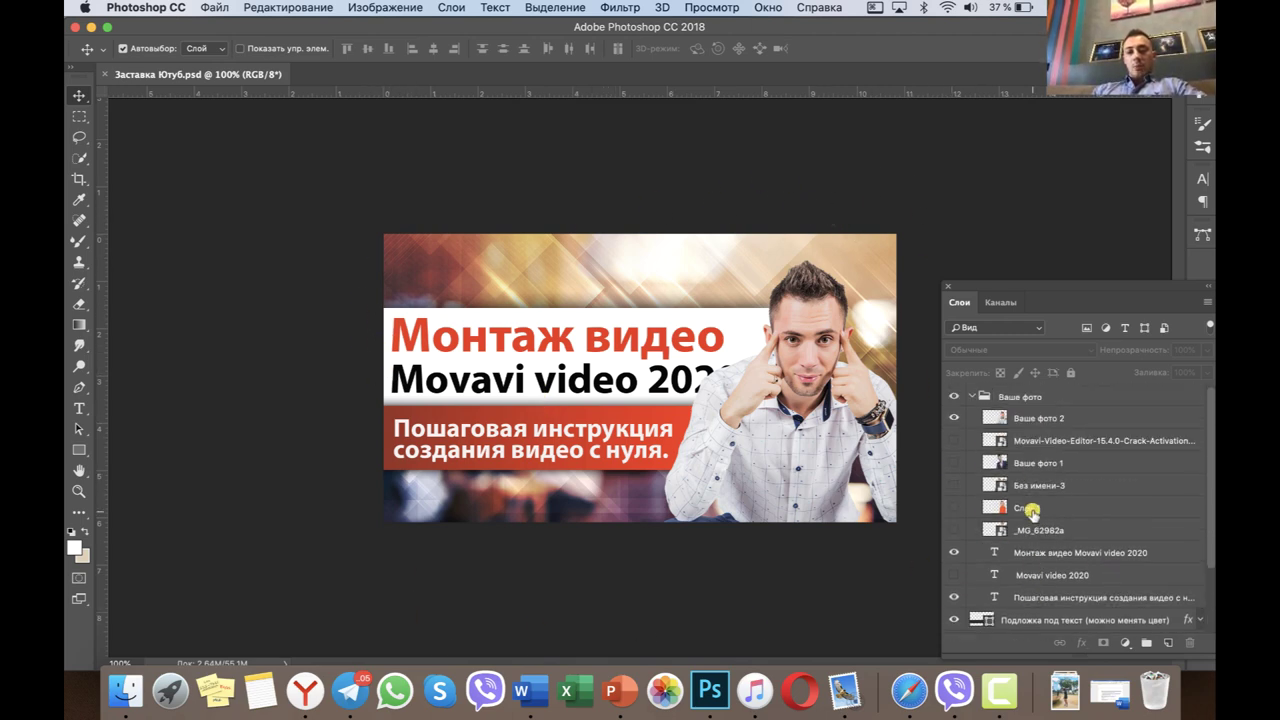
{"action": "left_click", "coordinate": [955, 419]}
{"action": "left_click", "coordinate": [955, 419]}
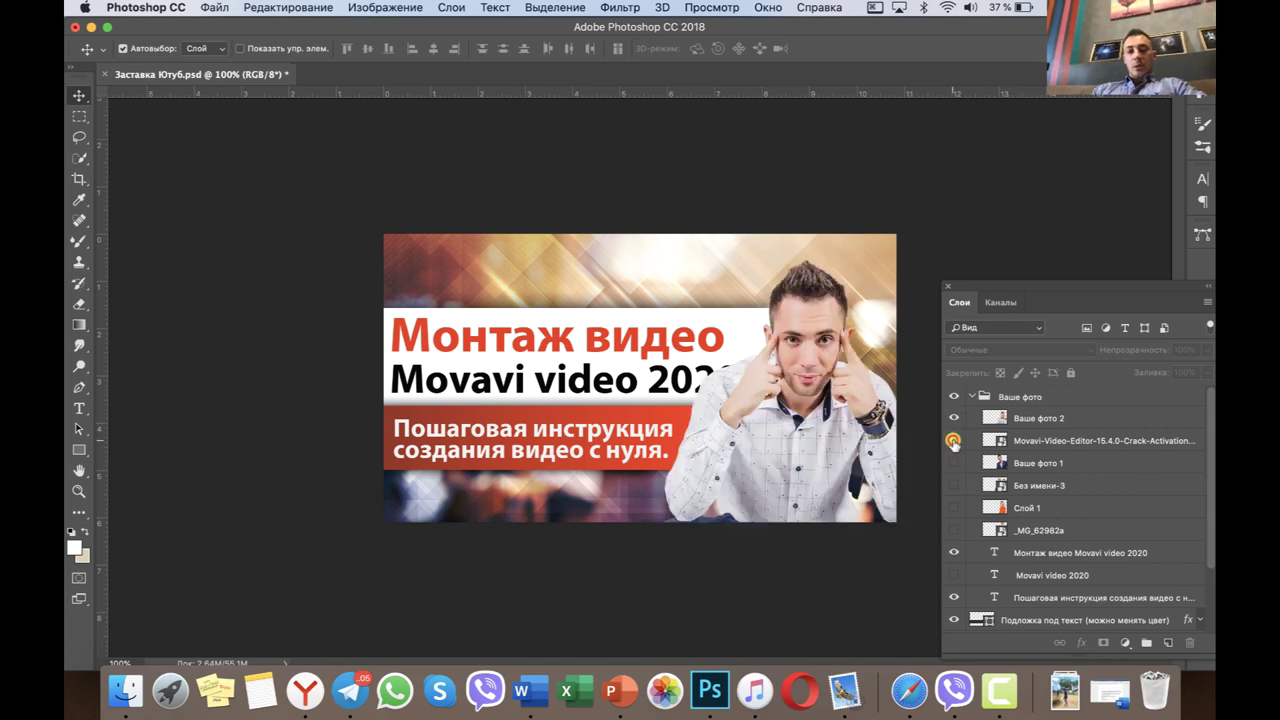
{"action": "left_click", "coordinate": [953, 486]}
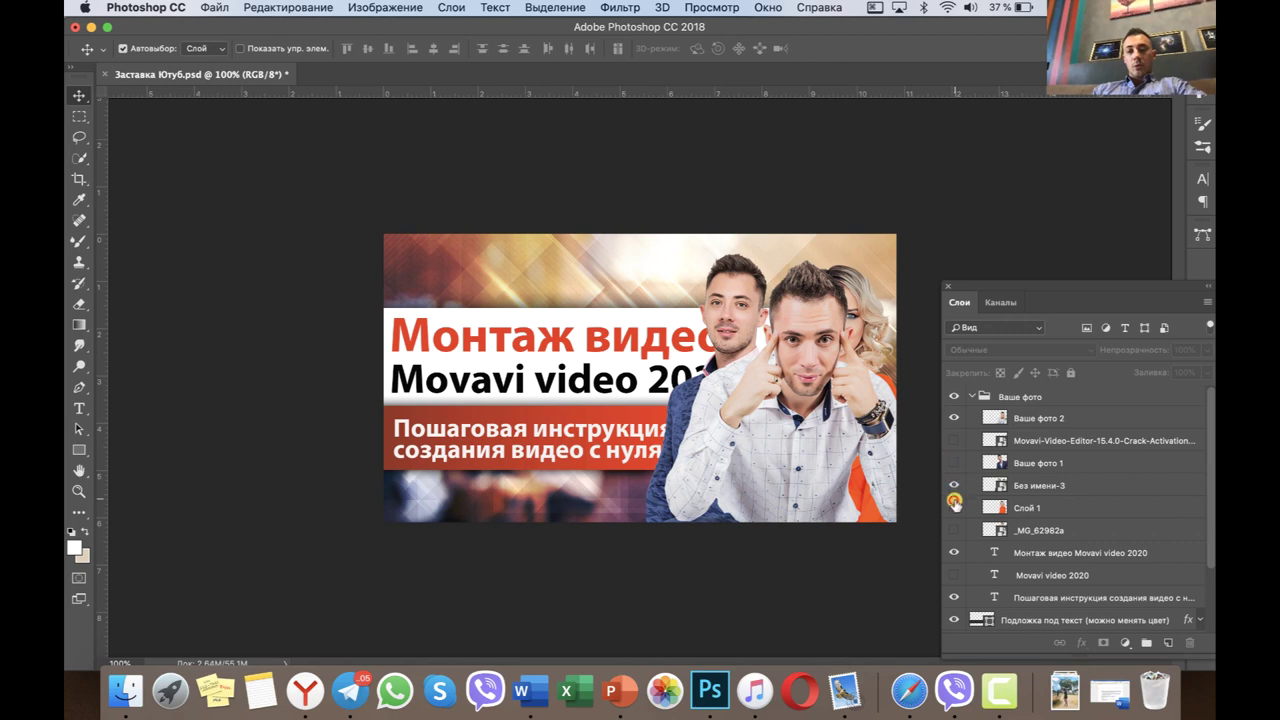
{"action": "left_click", "coordinate": [954, 507]}
{"action": "left_click", "coordinate": [952, 418]}
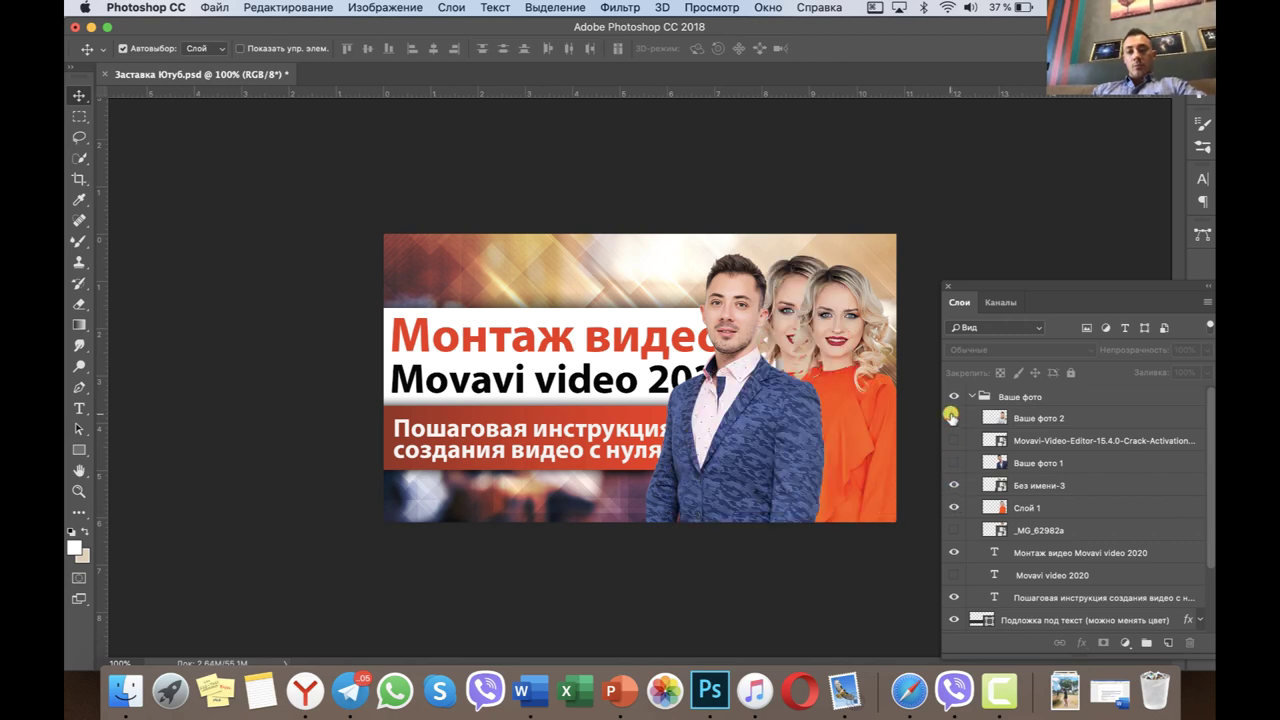
{"action": "left_click", "coordinate": [953, 485]}
{"action": "left_click", "coordinate": [954, 508]}
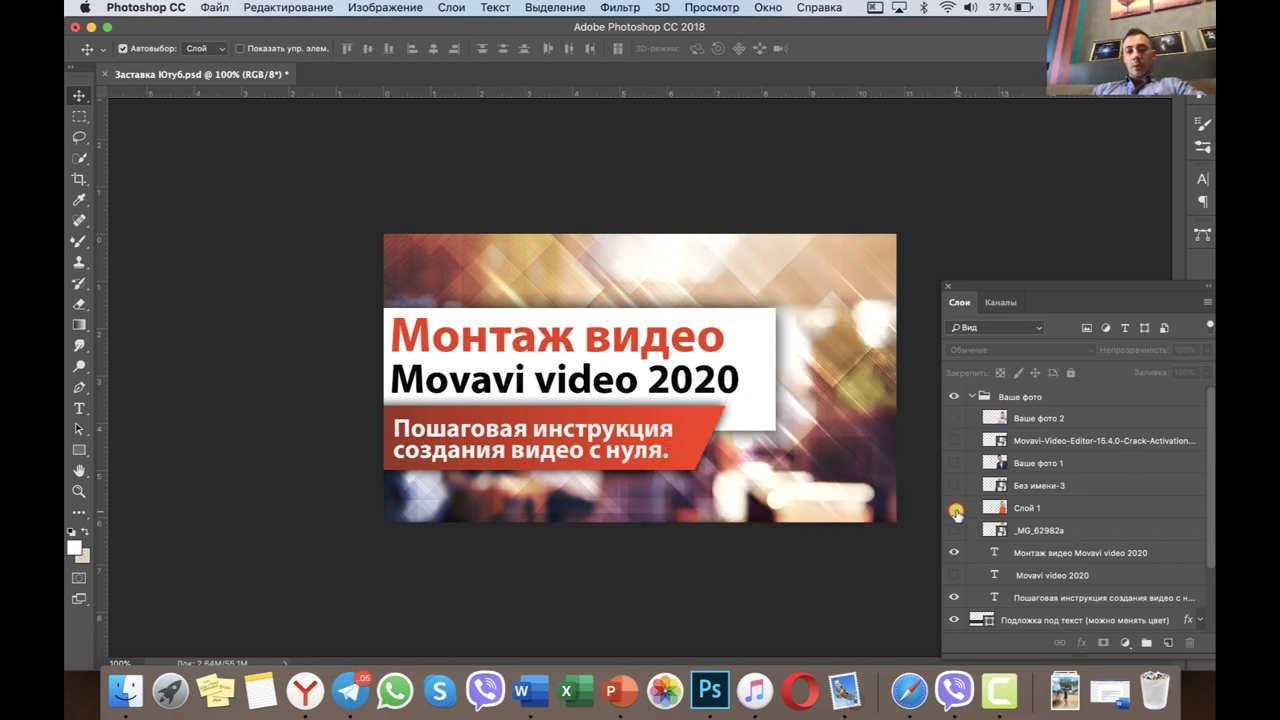
{"action": "left_click", "coordinate": [955, 417]}
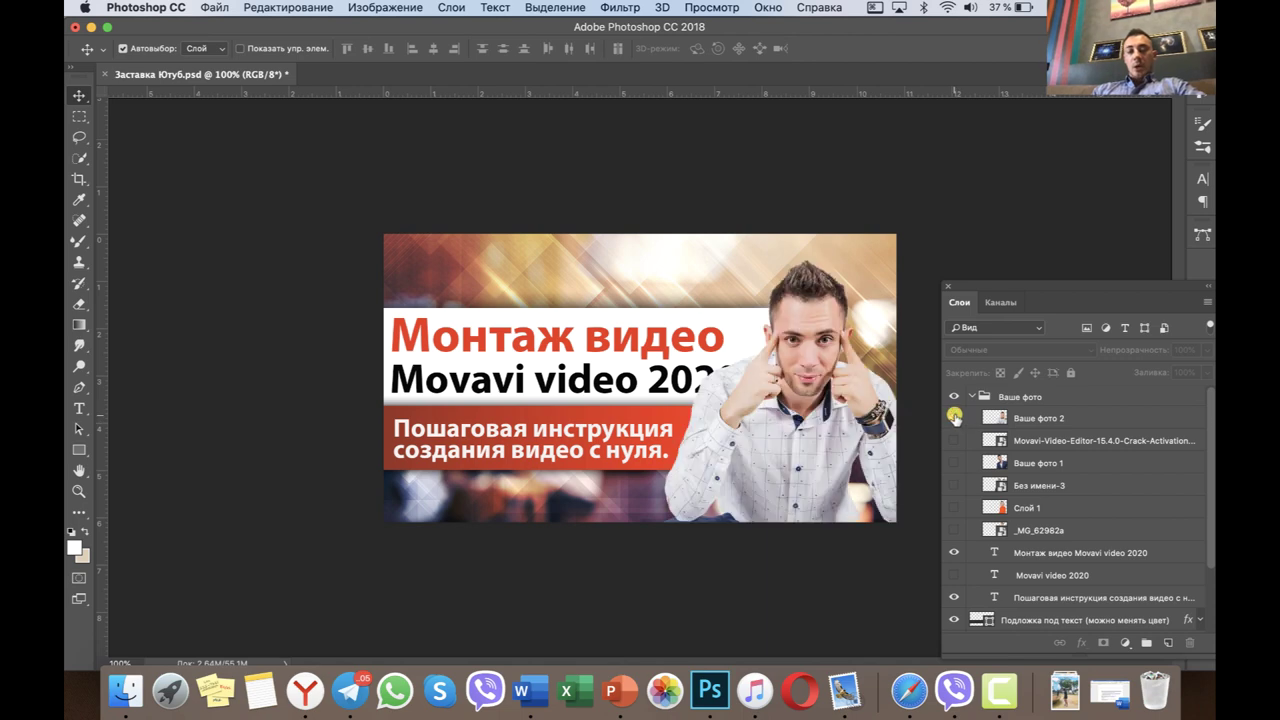
{"action": "scroll", "coordinate": [1005, 540], "scroll_direction": "down", "scroll_amount": 4}
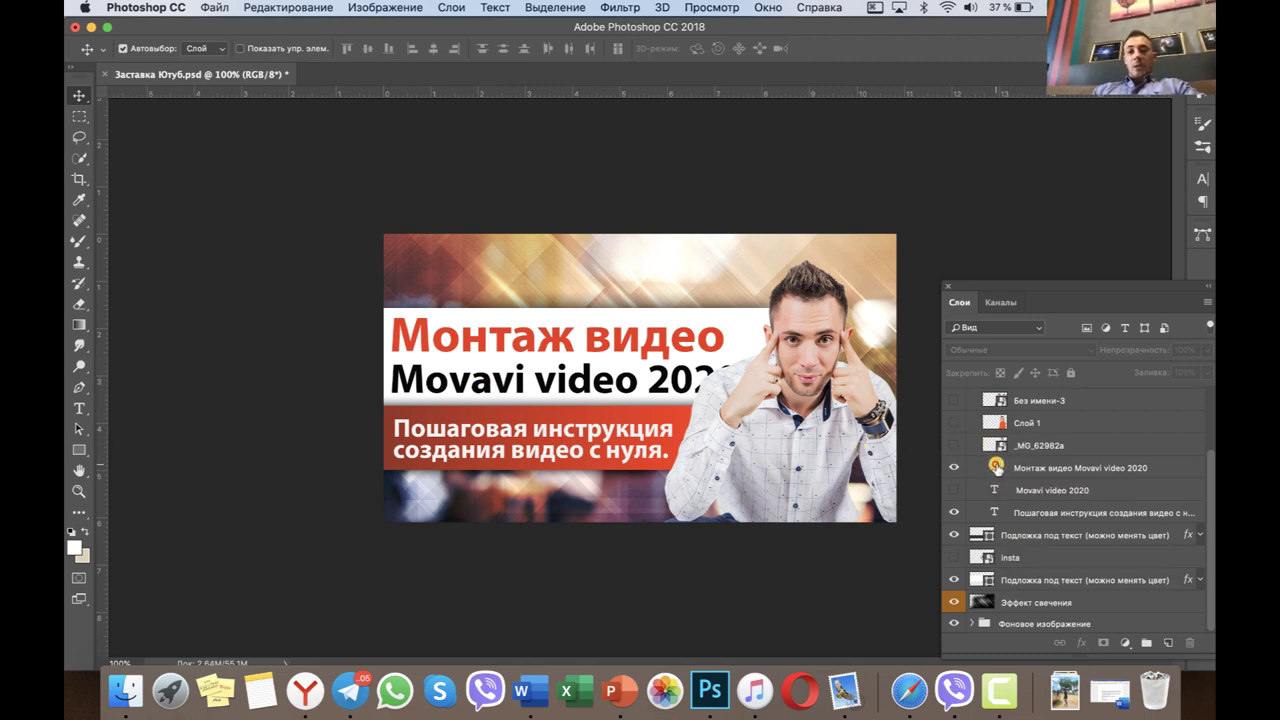
Cycle through the headline, Movavi video 2020 and subtitle layers, ending on Монтаж видео Movavi video 2020.
{"action": "left_click", "coordinate": [996, 466]}
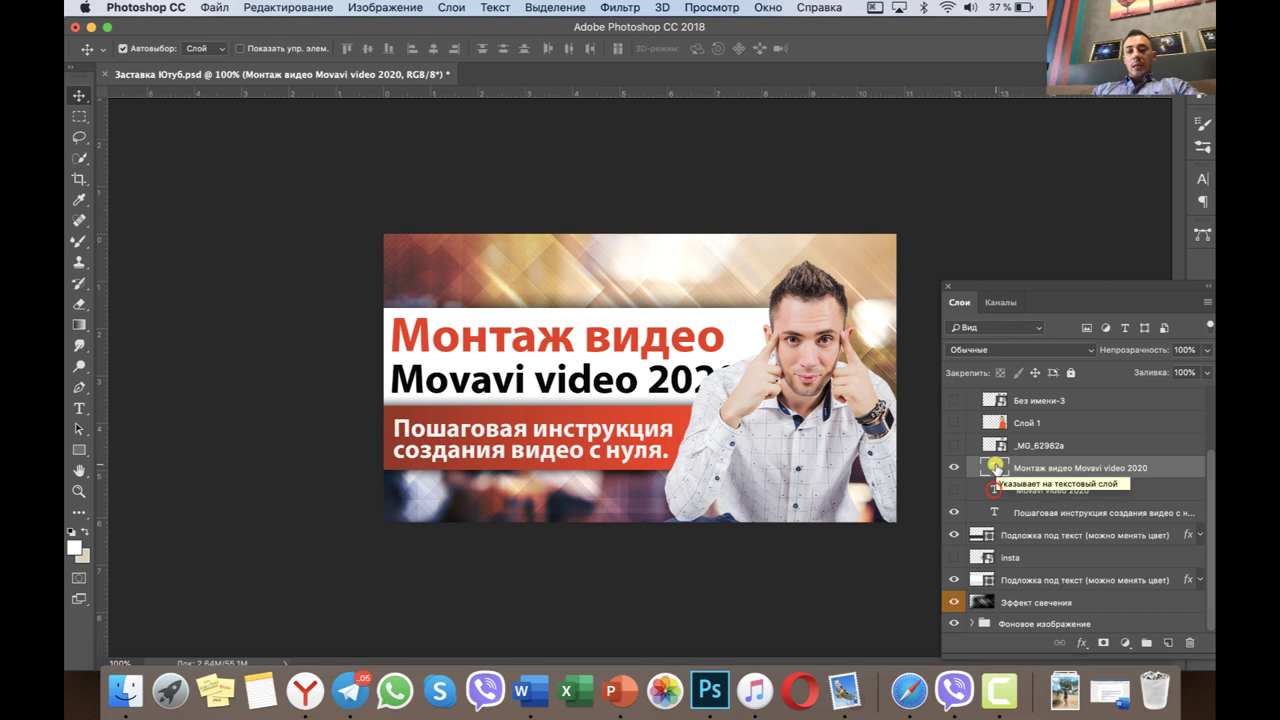
{"action": "left_click", "coordinate": [994, 490]}
{"action": "left_click", "coordinate": [994, 508]}
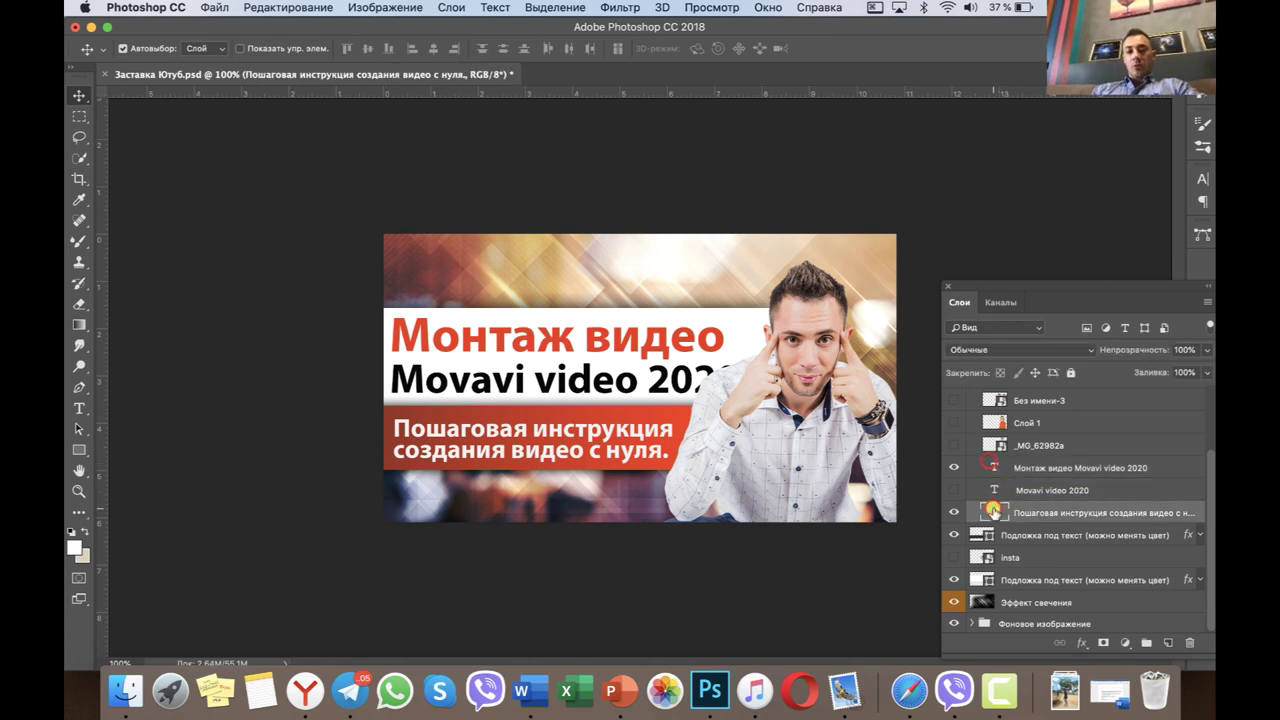
{"action": "left_click", "coordinate": [994, 465]}
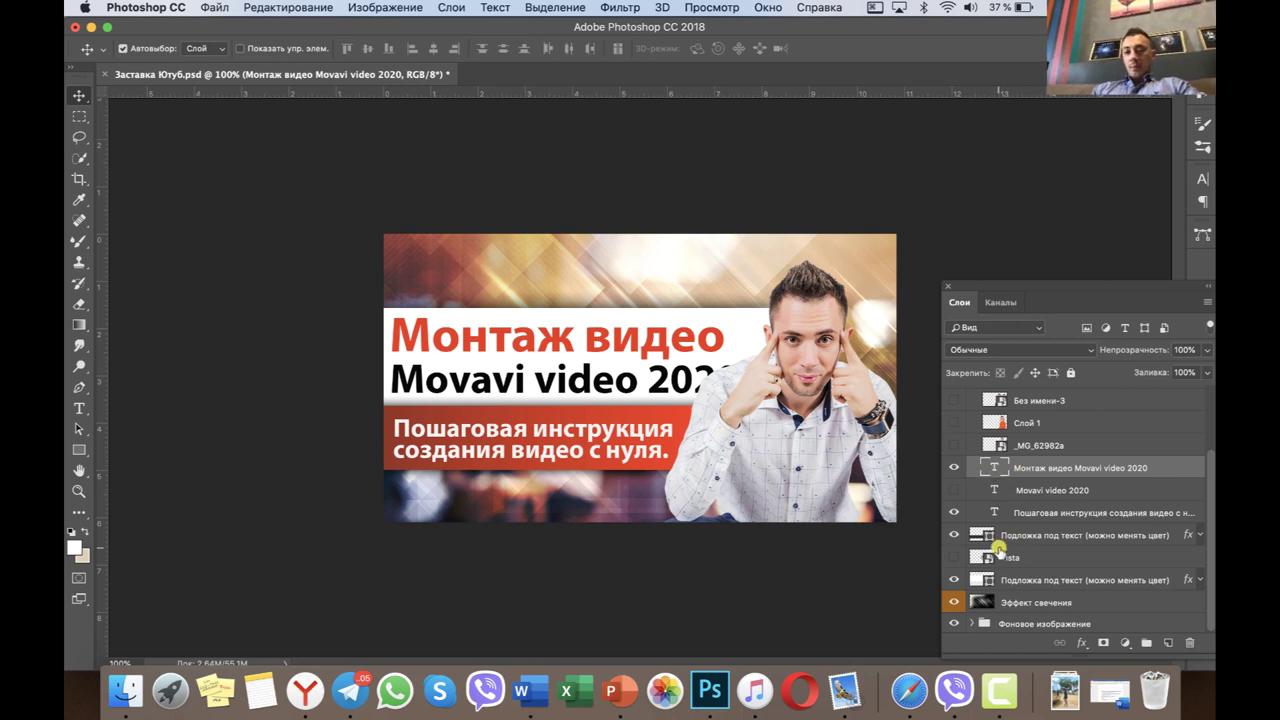
{"action": "left_click", "coordinate": [994, 490]}
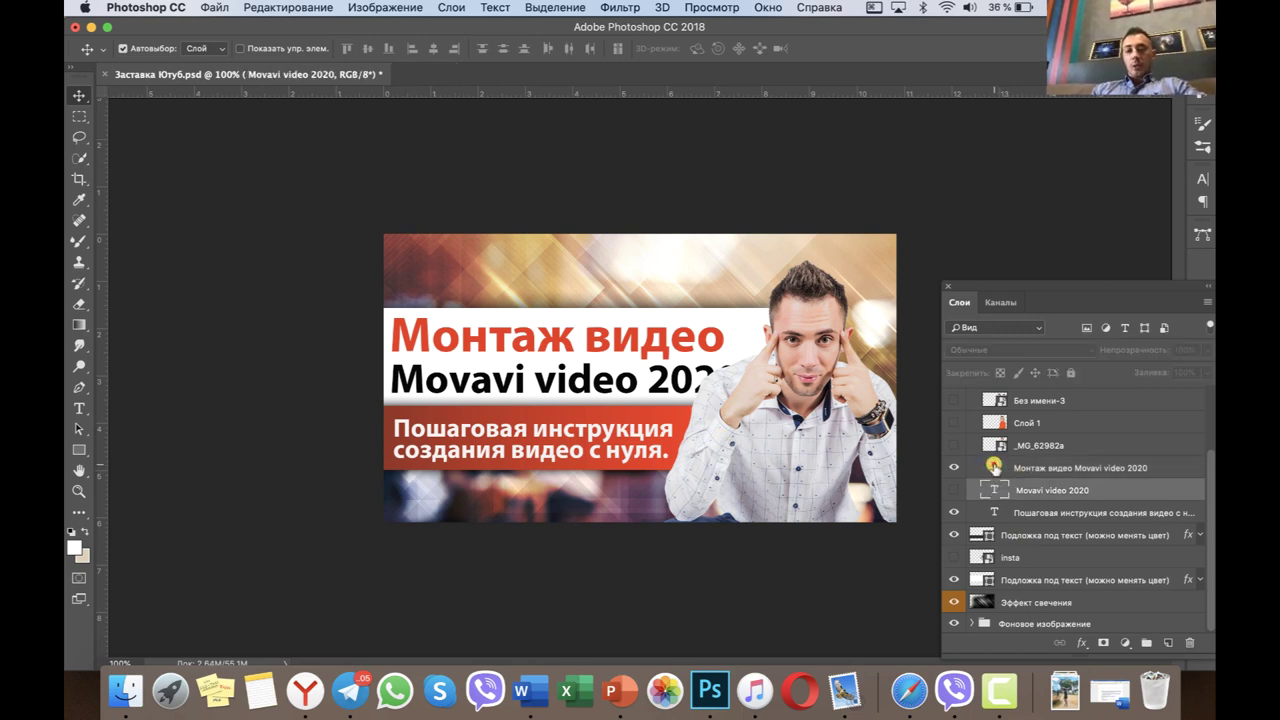
{"action": "left_click", "coordinate": [993, 467]}
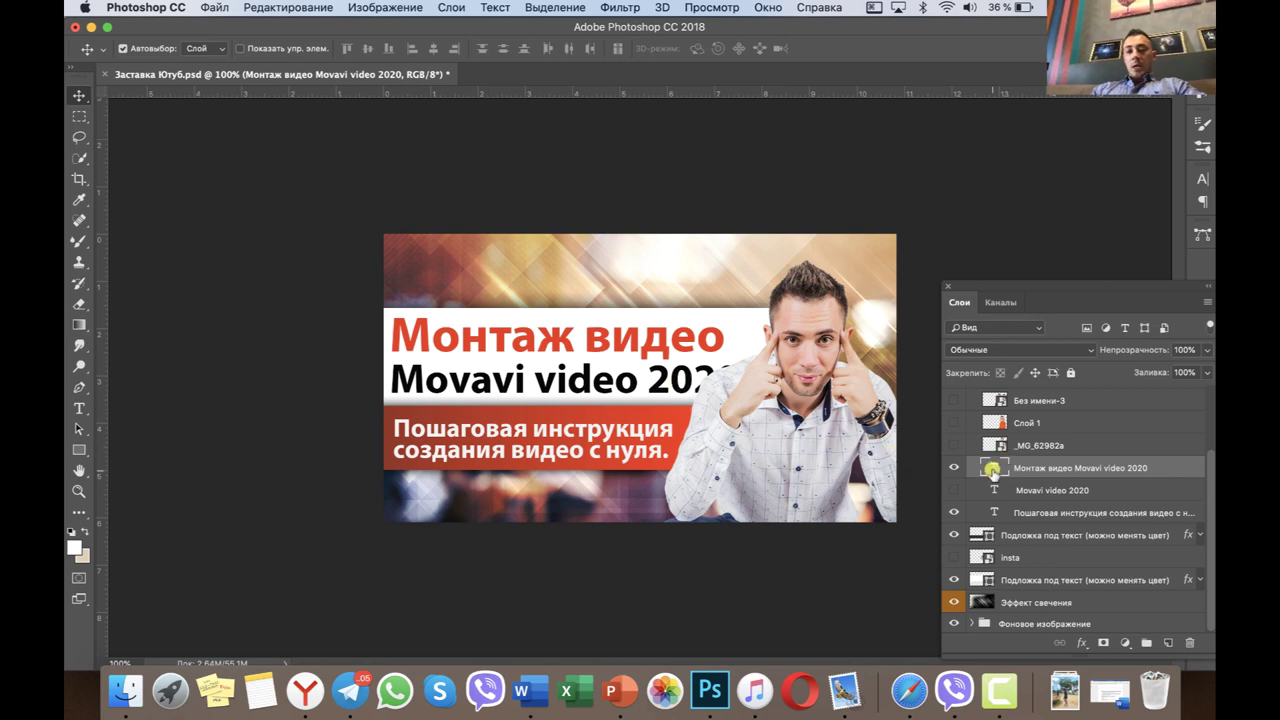
{"action": "double_click", "coordinate": [1062, 467]}
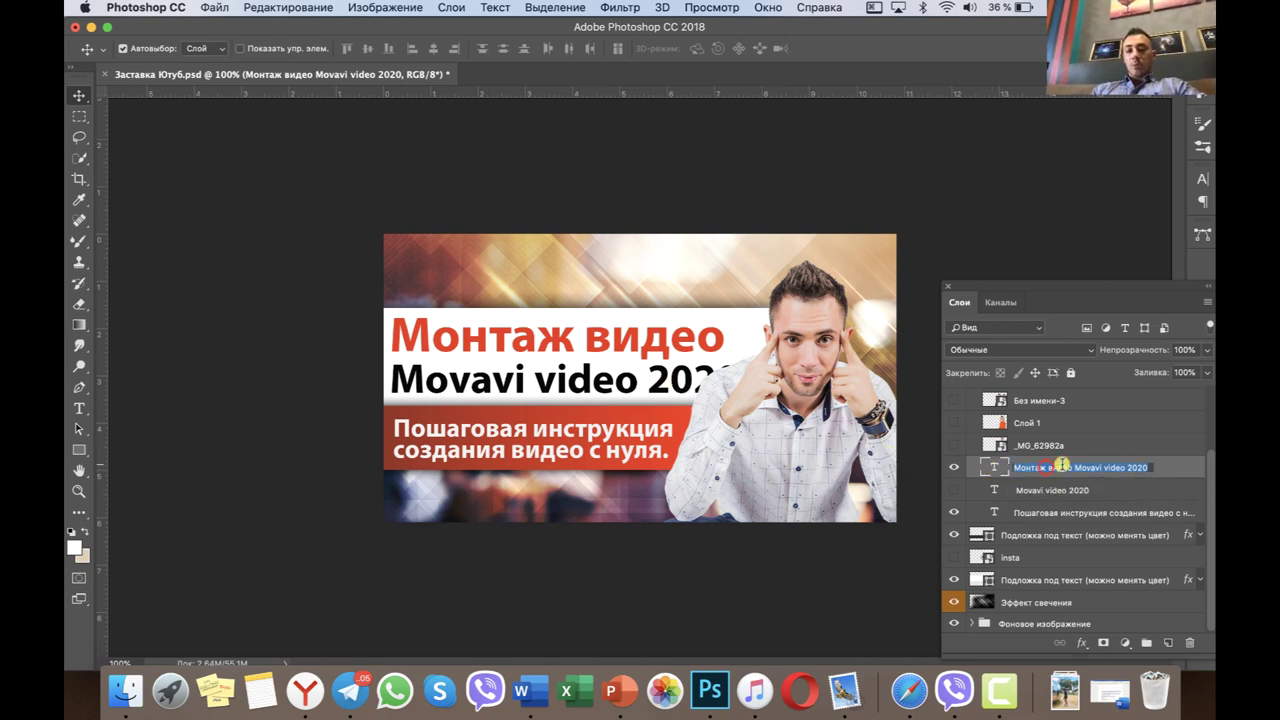
{"action": "left_click", "coordinate": [1046, 468]}
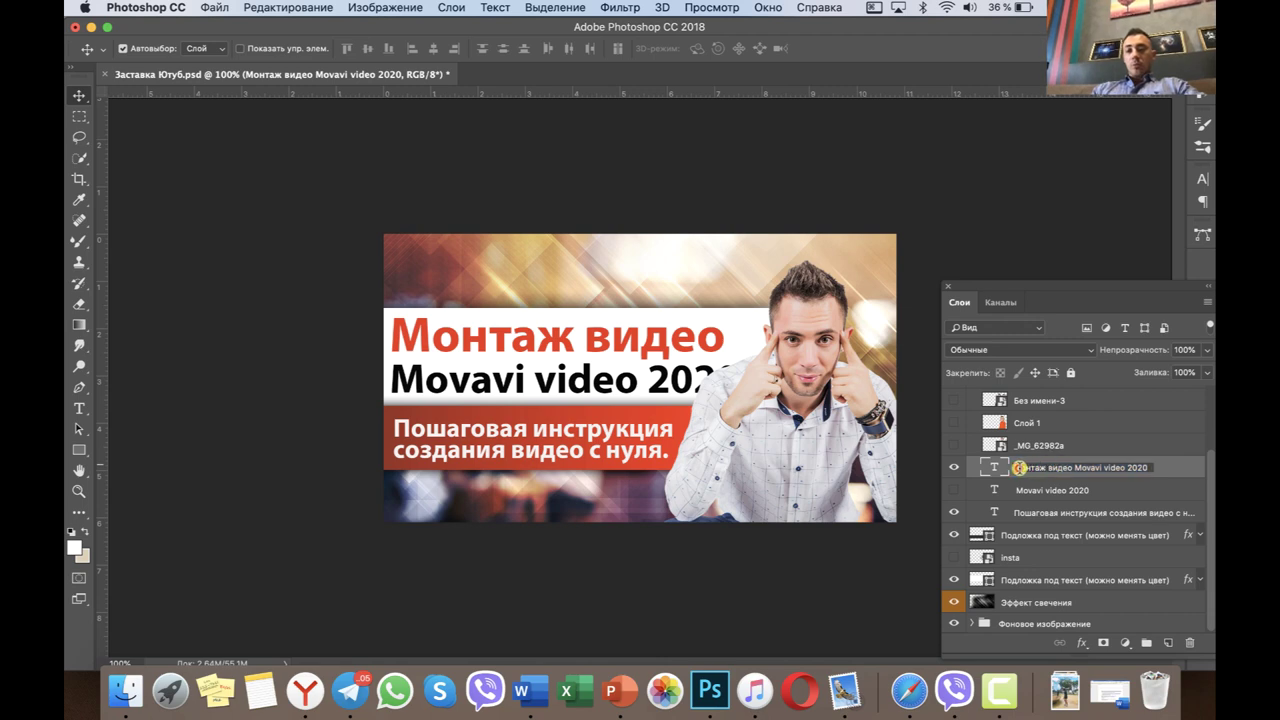
{"action": "left_click_drag", "start_coordinate": [1046, 468], "coordinate": [1143, 466]}
{"action": "left_click", "coordinate": [995, 466]}
{"action": "double_click", "coordinate": [995, 466]}
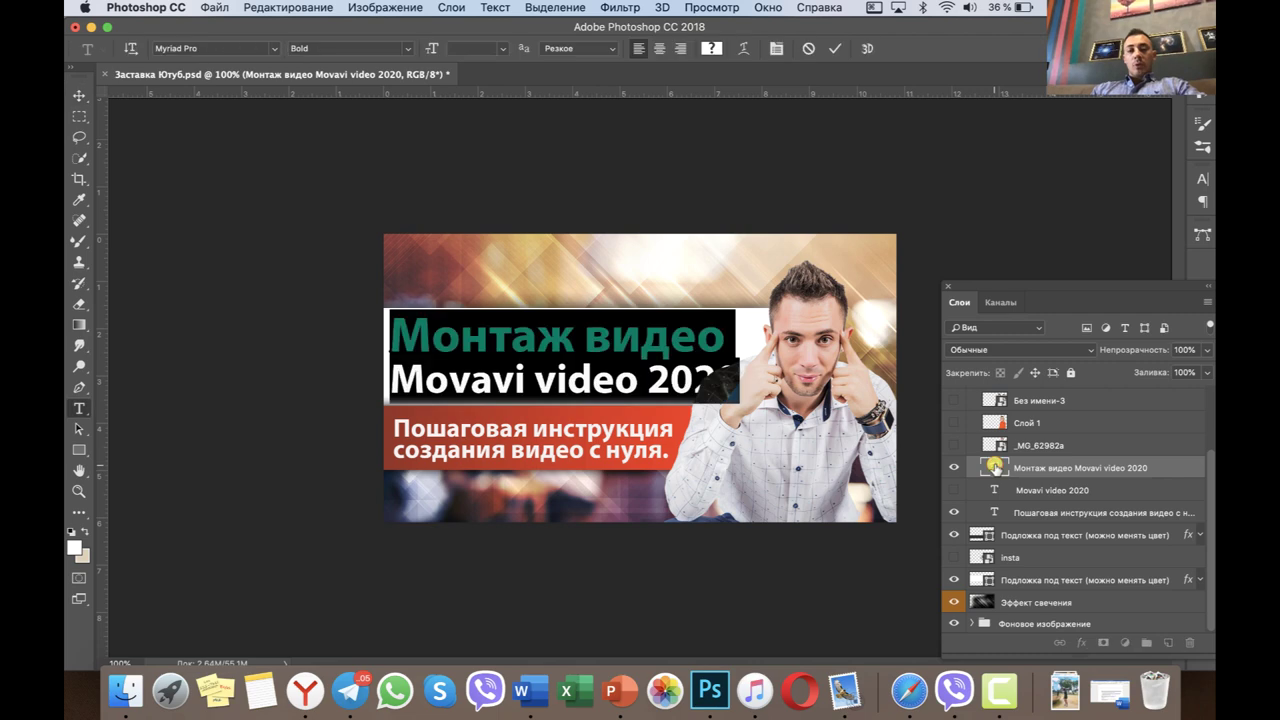
{"action": "left_click", "coordinate": [604, 358]}
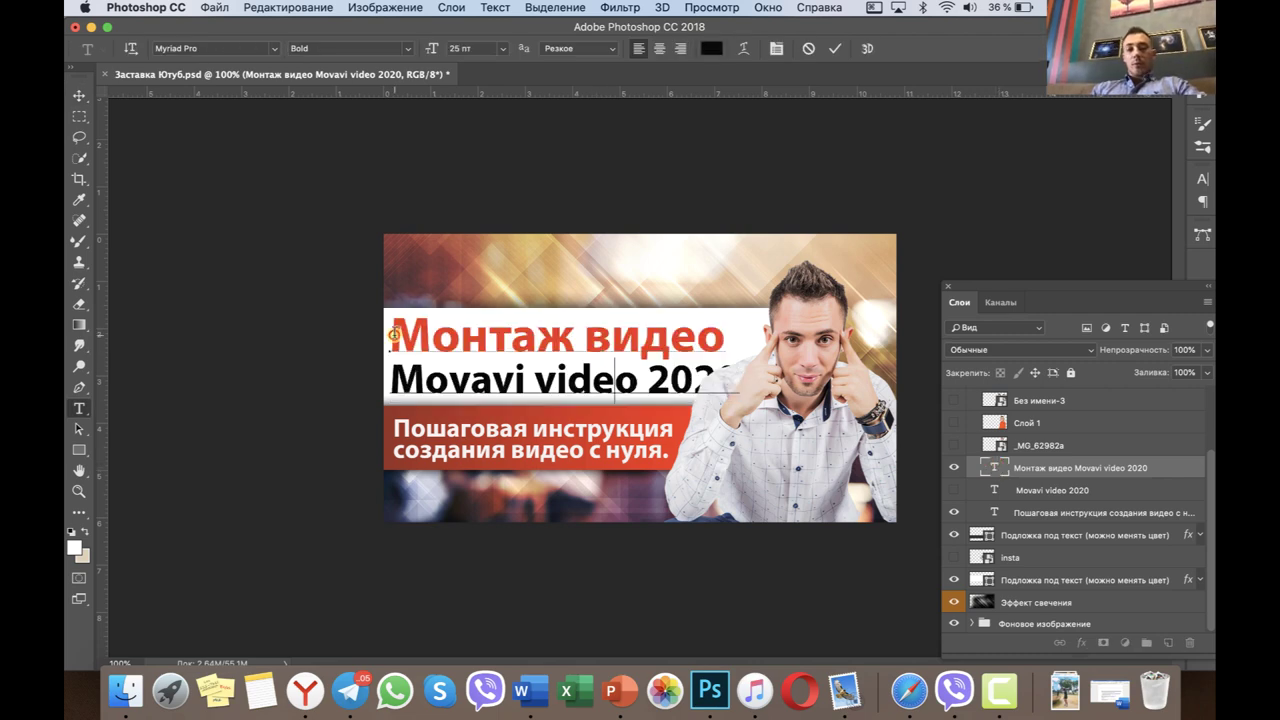
{"action": "left_click_drag", "start_coordinate": [394, 335], "coordinate": [745, 384]}
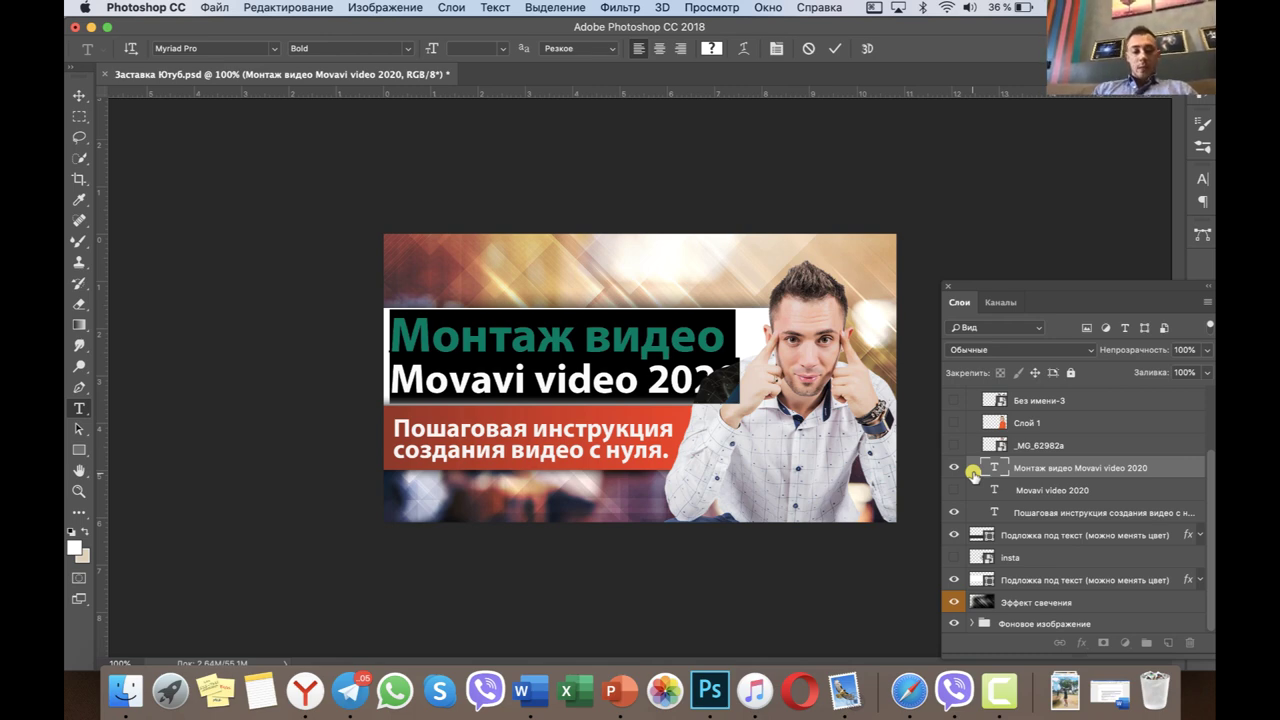
{"action": "key", "text": "Escape"}
{"action": "key", "text": "v"}
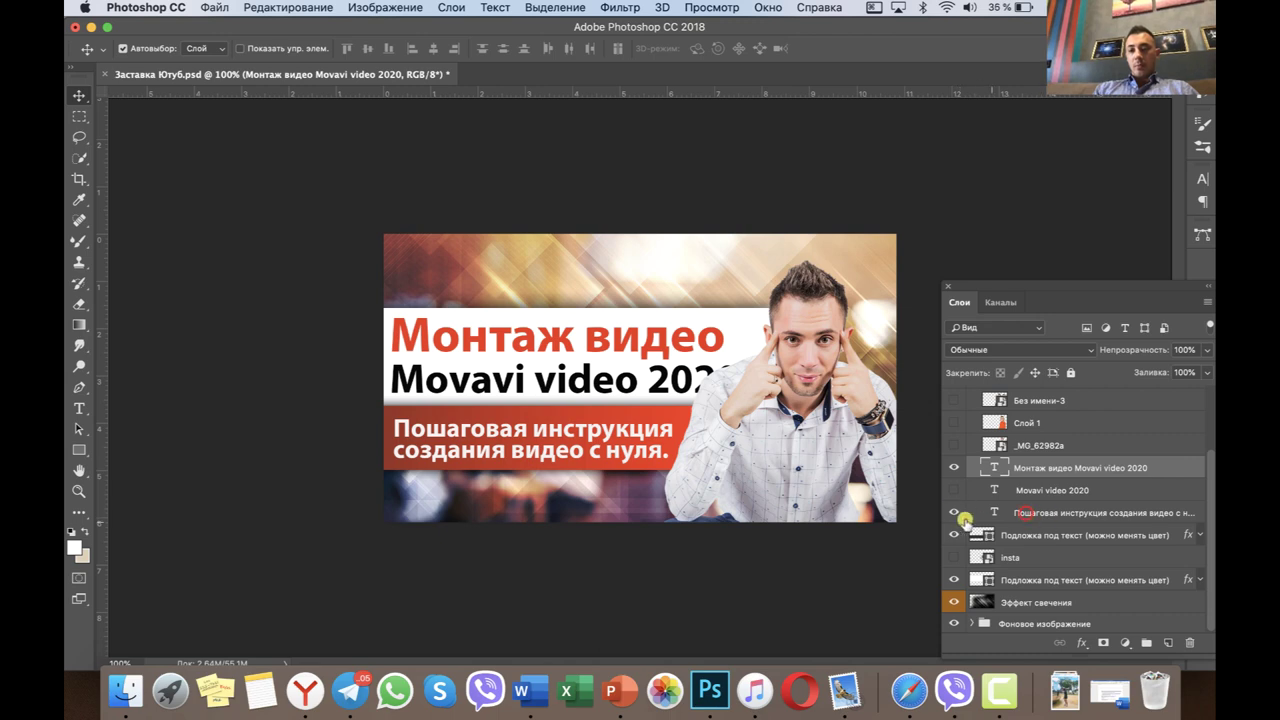
Make the subtitle text layer active, briefly hiding and re-showing it.
{"action": "left_click", "coordinate": [1025, 513]}
{"action": "left_click", "coordinate": [954, 513]}
{"action": "left_click", "coordinate": [954, 513]}
Select both subtitle lines and bring up their text colour picker, currently f5f0f0.
{"action": "double_click", "coordinate": [995, 512]}
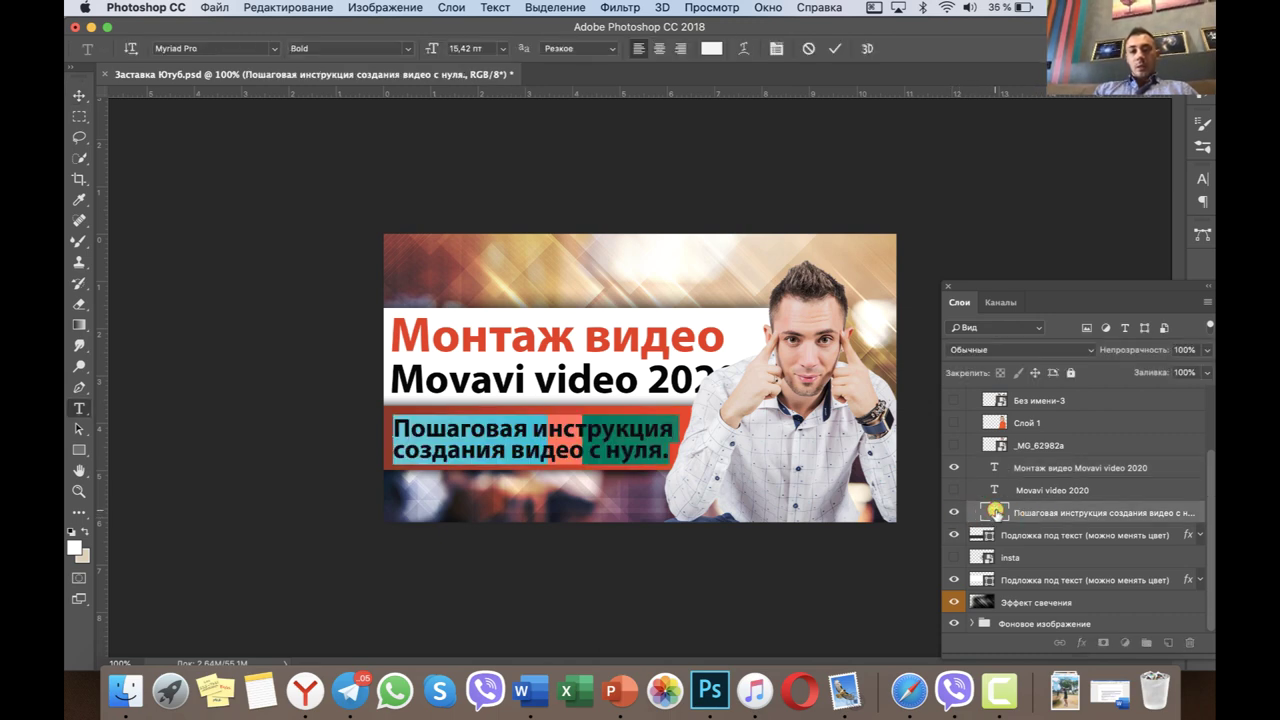
{"action": "left_click", "coordinate": [499, 432]}
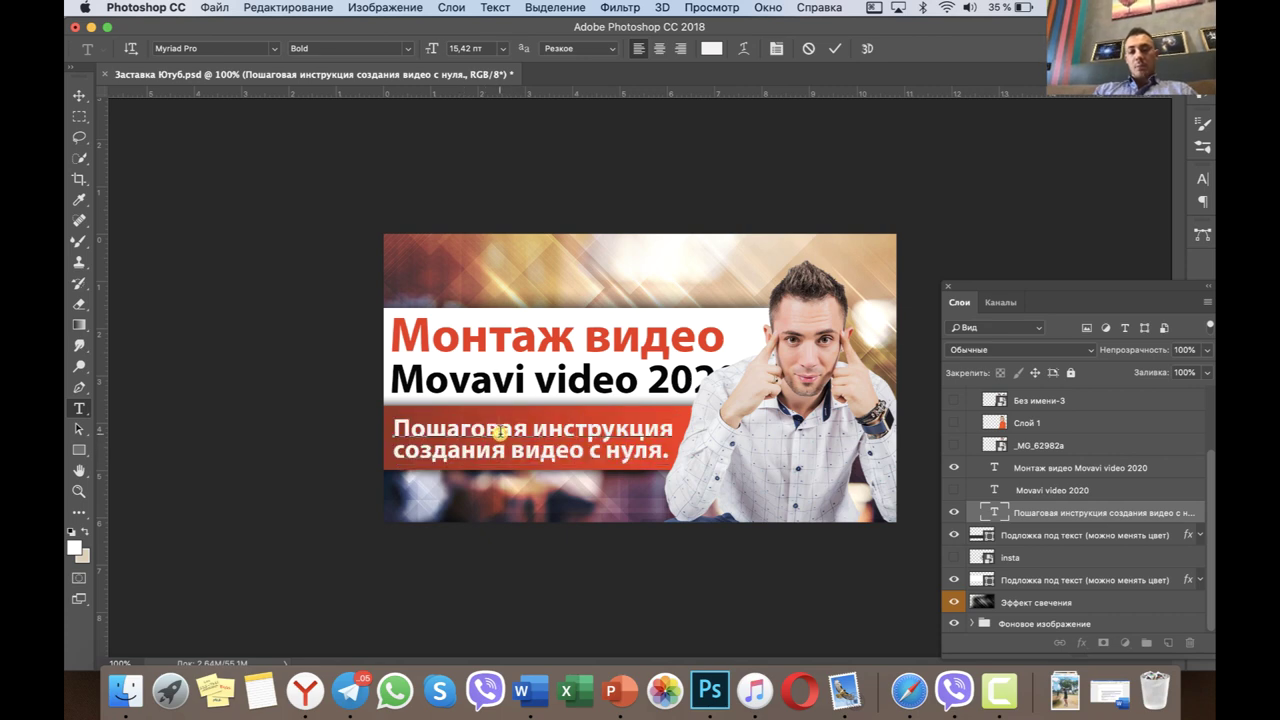
{"action": "left_click_drag", "start_coordinate": [393, 428], "coordinate": [686, 474]}
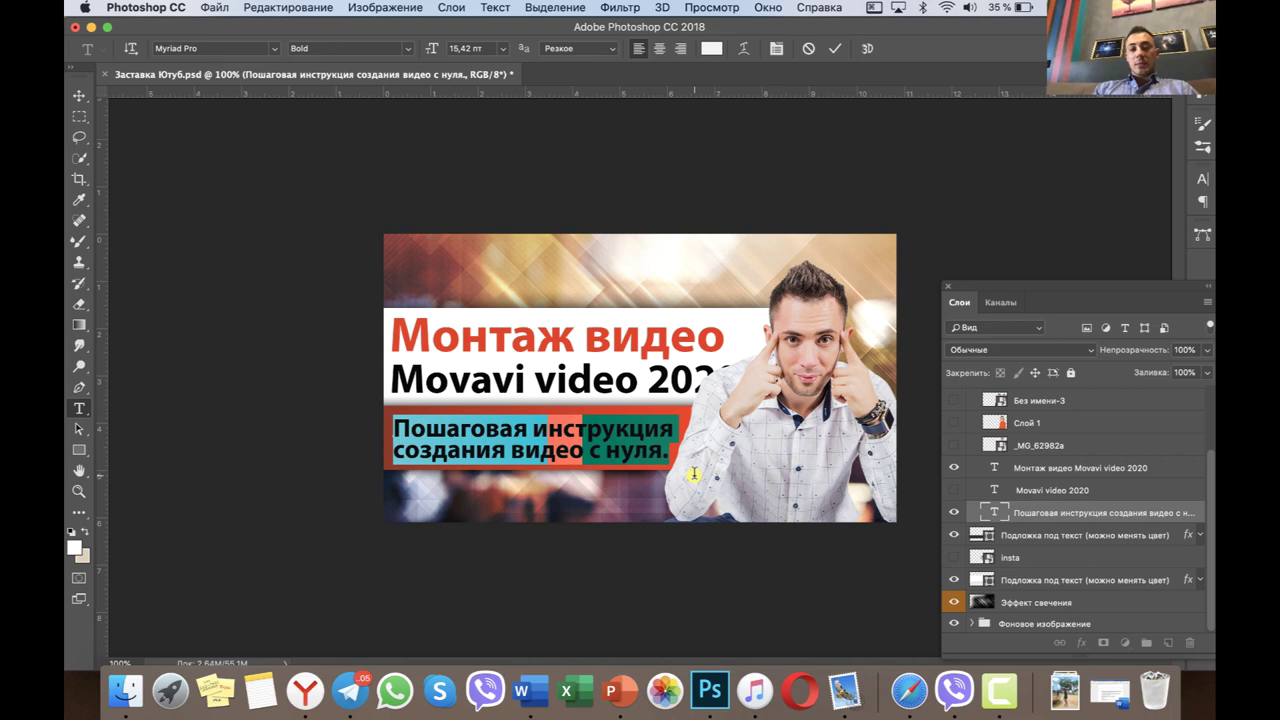
{"action": "left_click", "coordinate": [578, 445]}
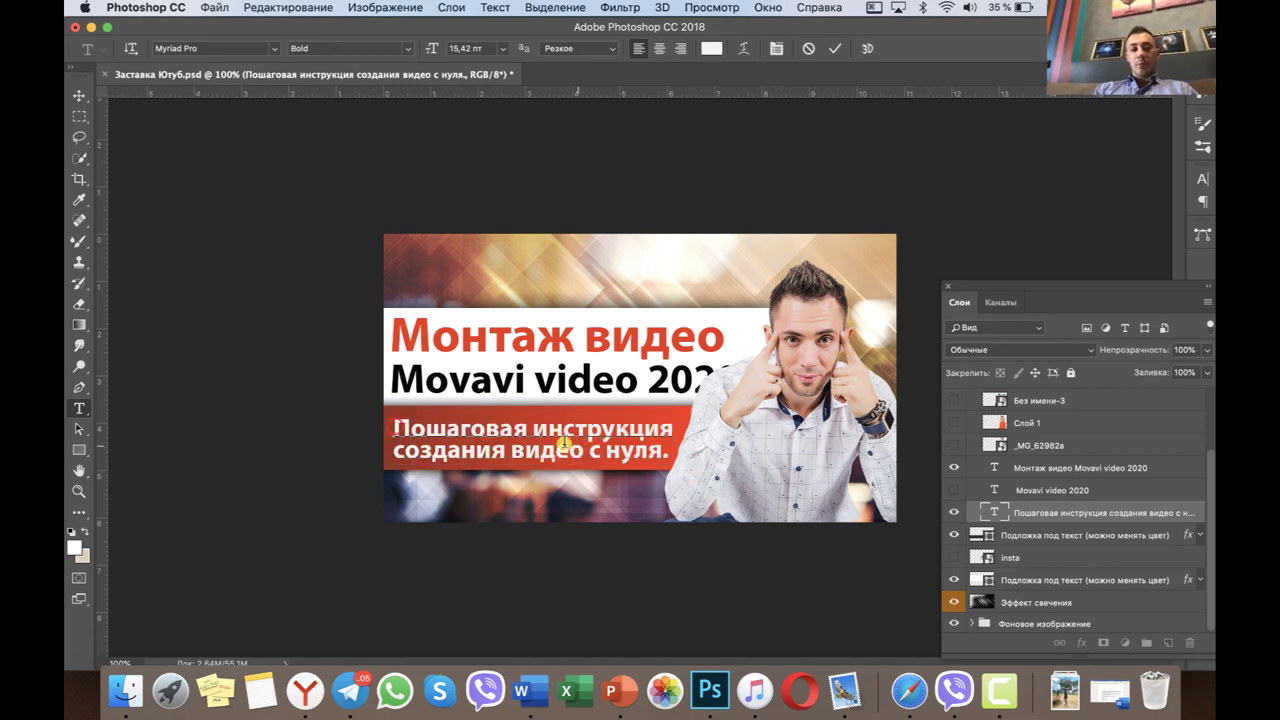
{"action": "left_click_drag", "start_coordinate": [395, 427], "coordinate": [710, 473]}
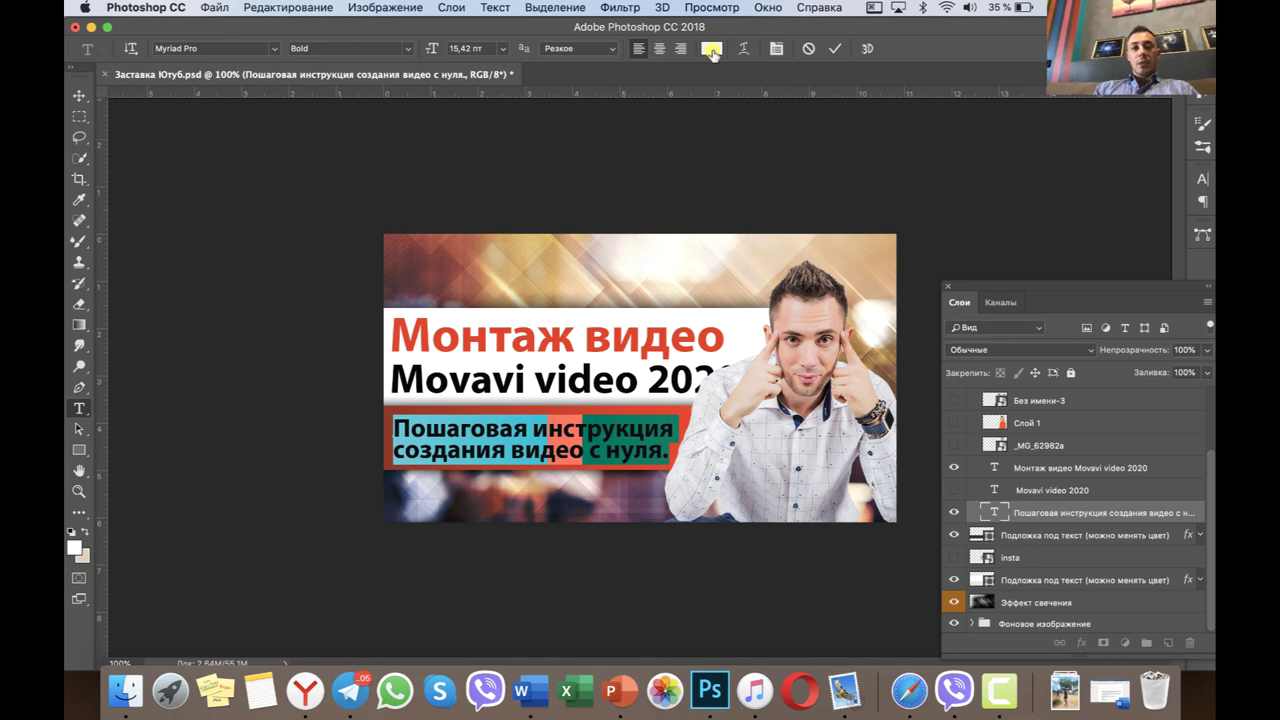
{"action": "left_click", "coordinate": [712, 52]}
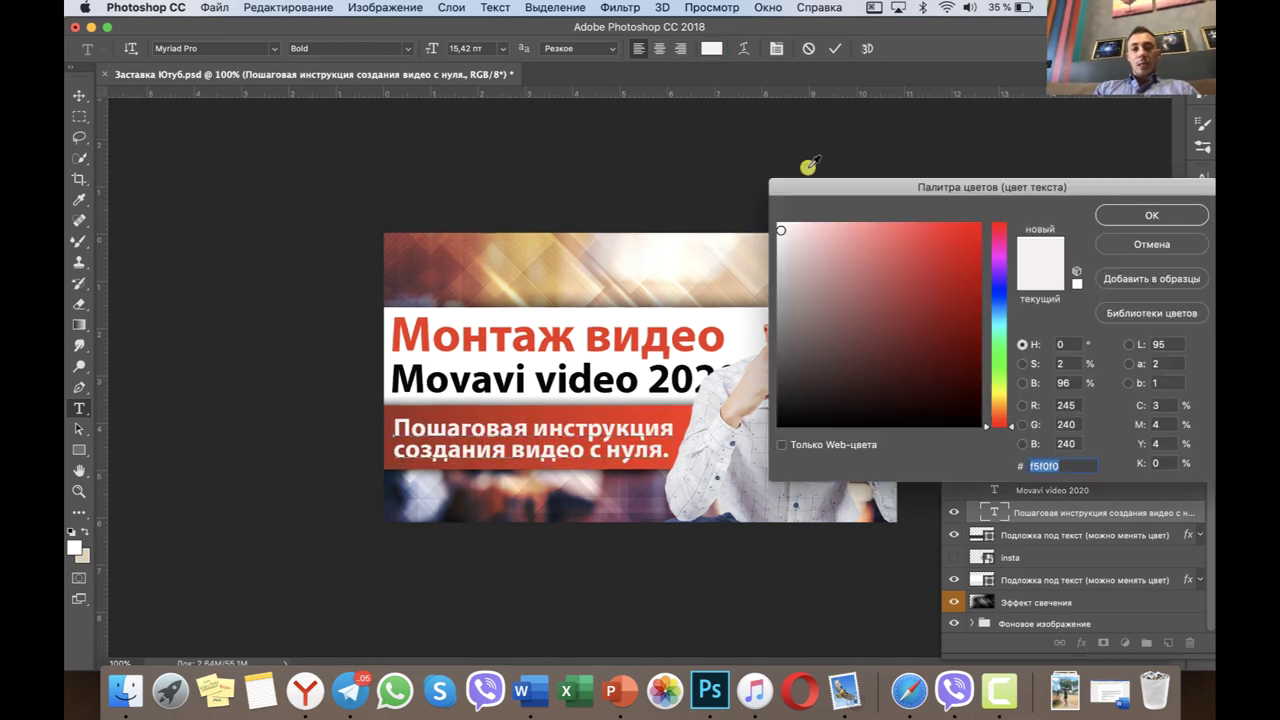
Preview yellow-green, olive, magenta and purple 8817a0 on the subtitle, then cancel to keep it white.
{"action": "left_click", "coordinate": [998, 387]}
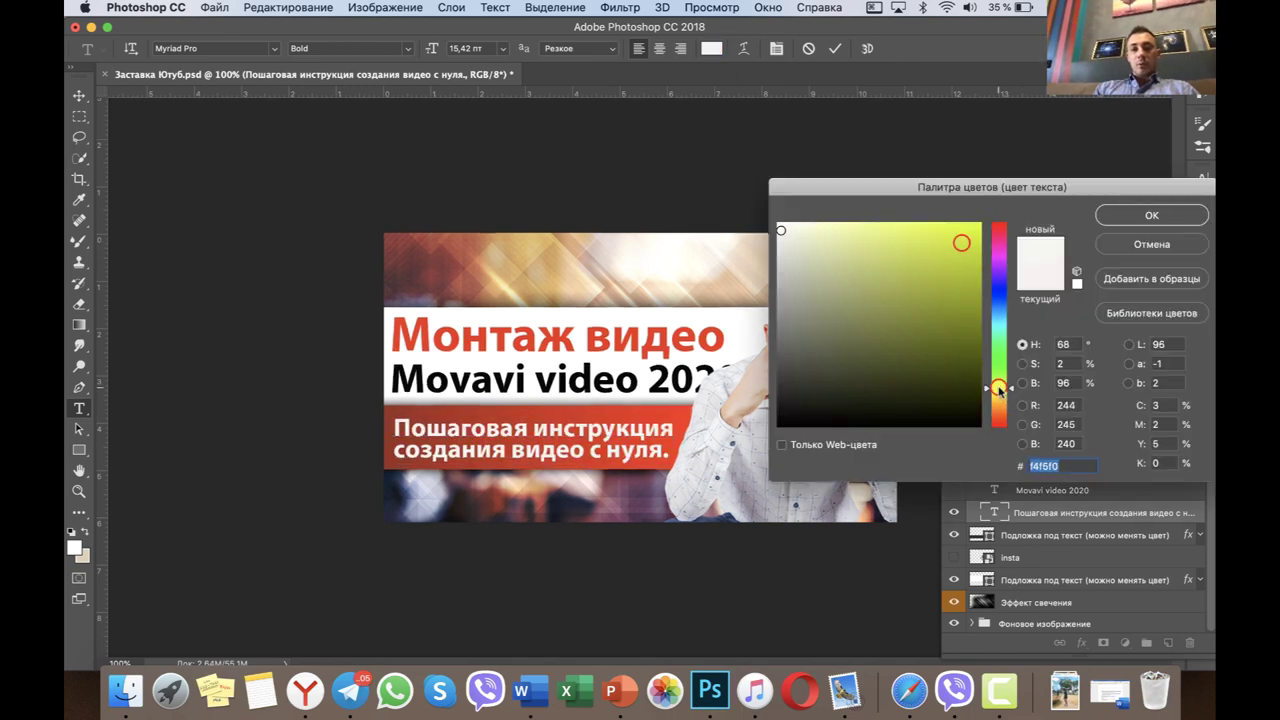
{"action": "left_click", "coordinate": [968, 250]}
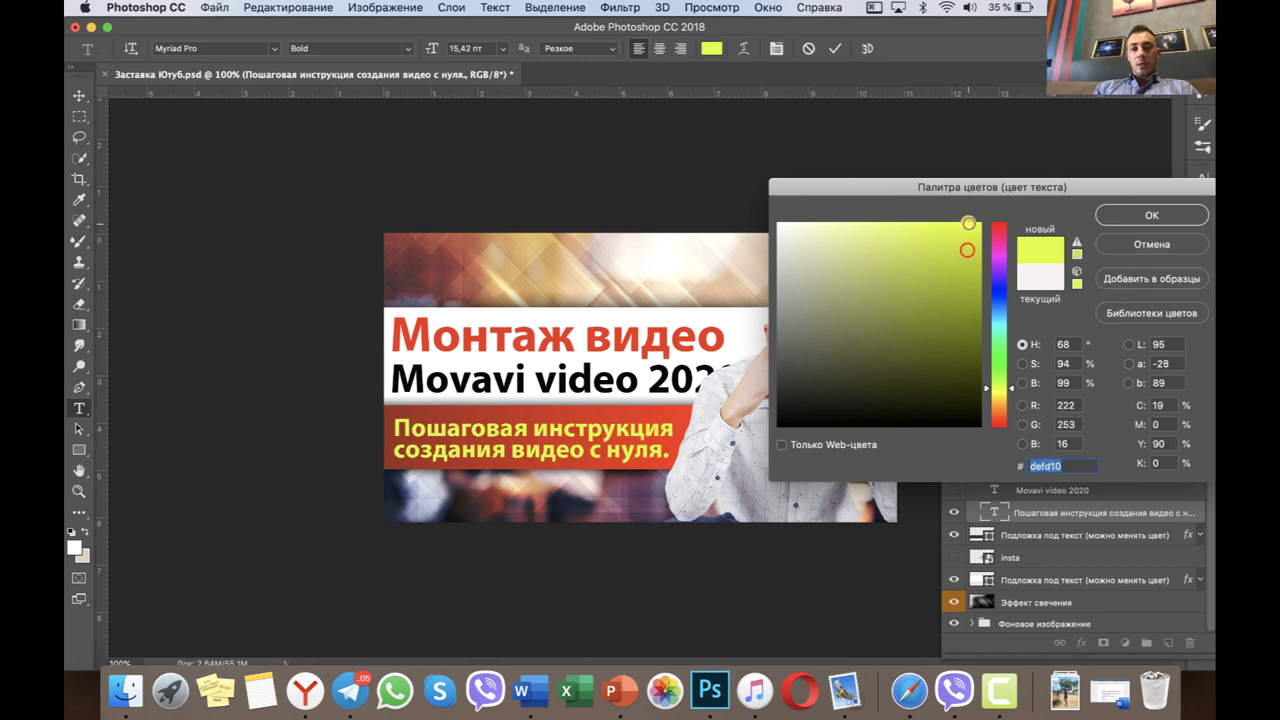
{"action": "left_click", "coordinate": [959, 303]}
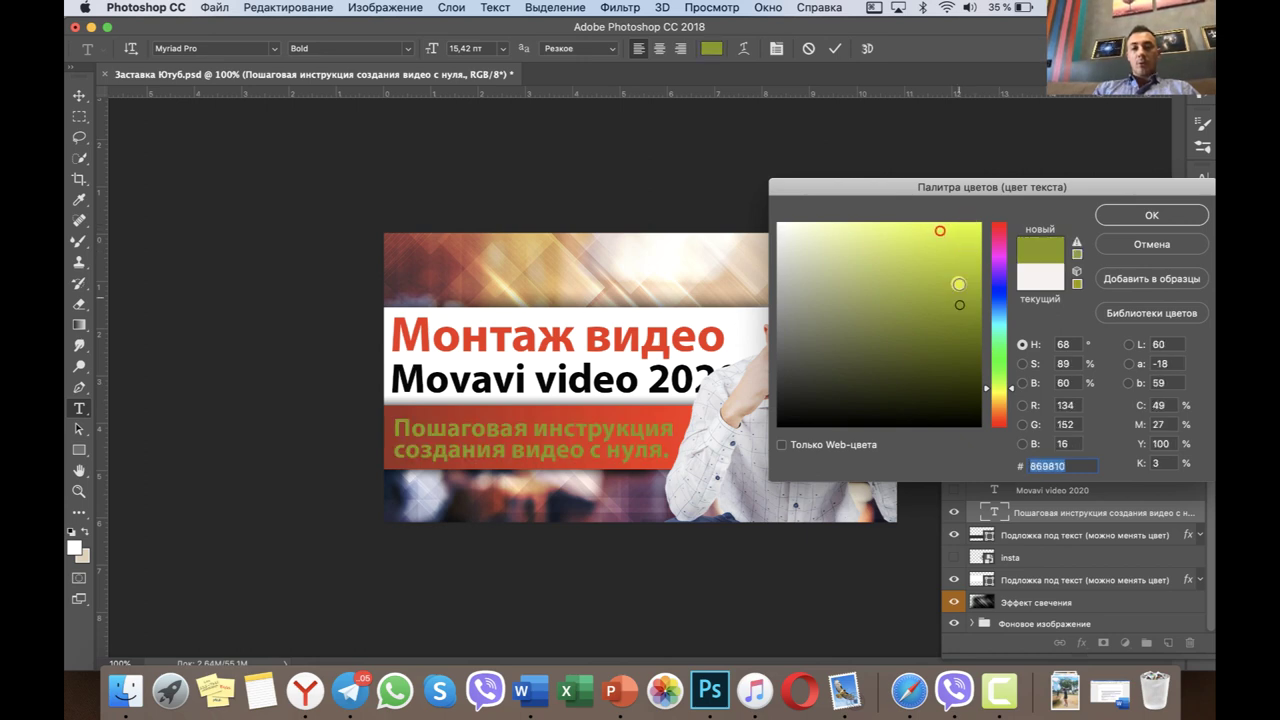
{"action": "left_click", "coordinate": [940, 232]}
{"action": "left_click", "coordinate": [998, 262]}
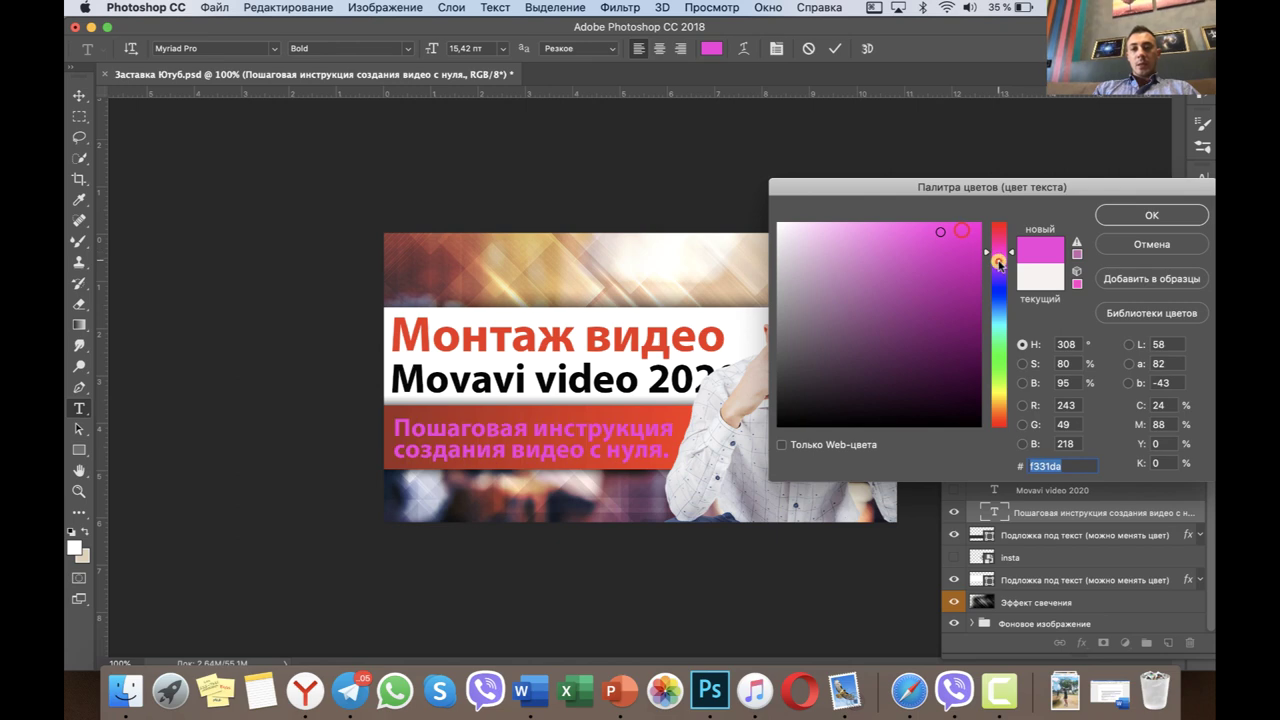
{"action": "left_click", "coordinate": [962, 230]}
{"action": "left_click", "coordinate": [951, 297]}
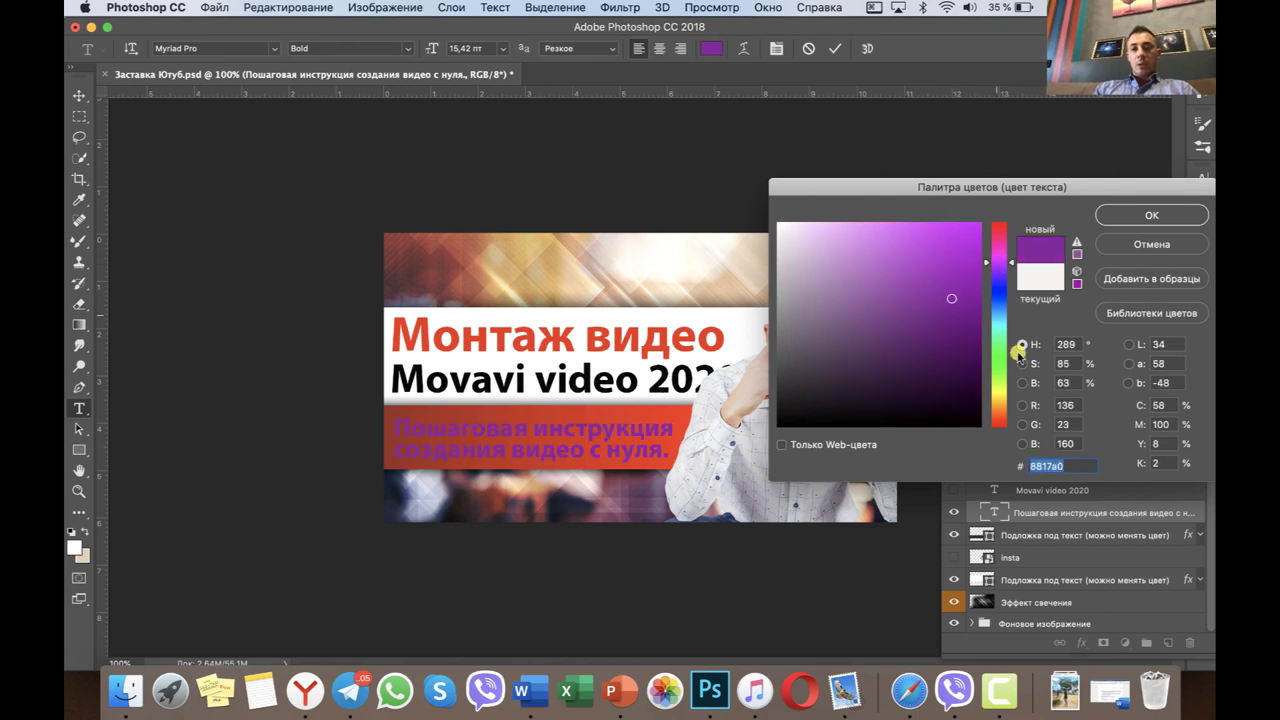
{"action": "left_click", "coordinate": [1133, 244]}
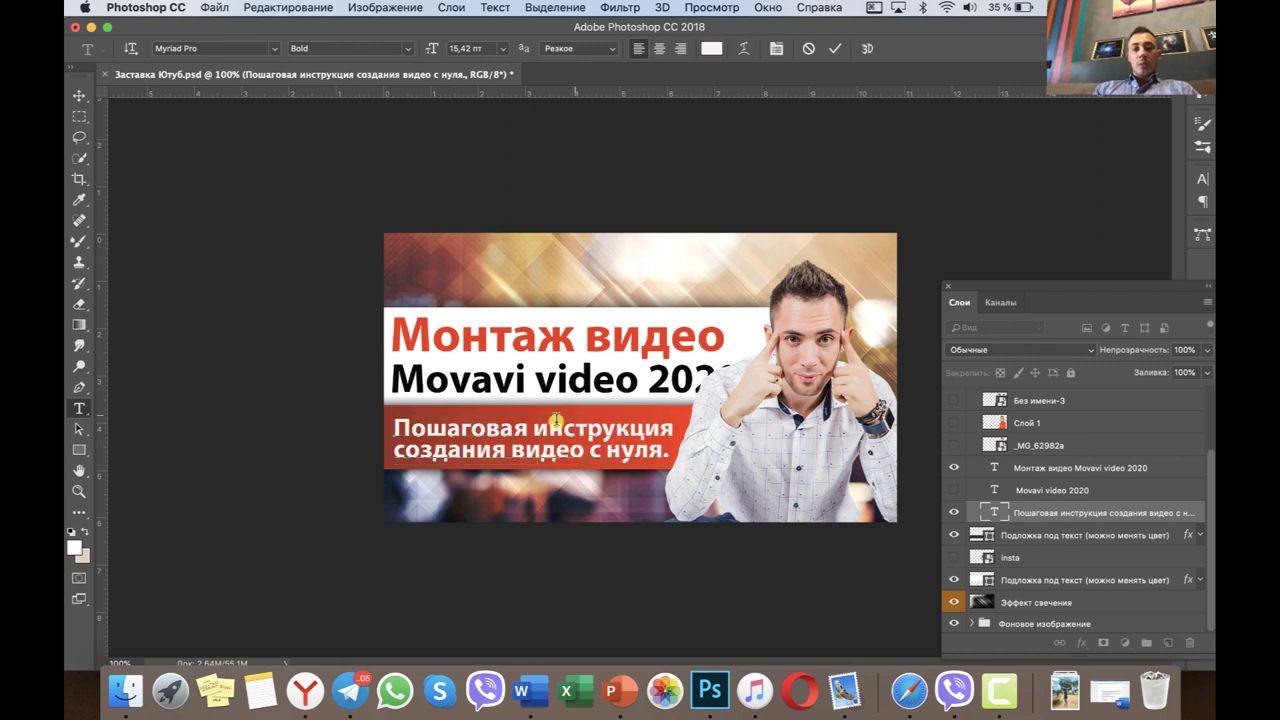
{"action": "left_click_drag", "start_coordinate": [392, 424], "coordinate": [745, 495]}
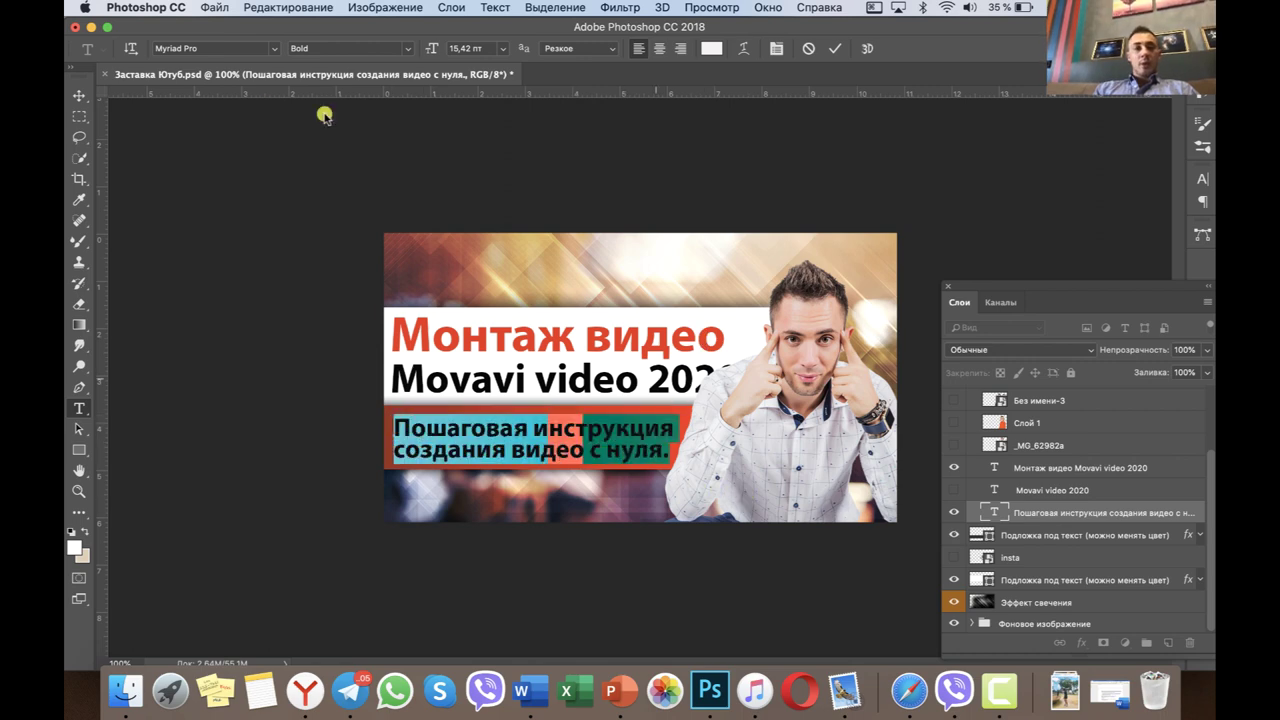
{"action": "left_click", "coordinate": [274, 48]}
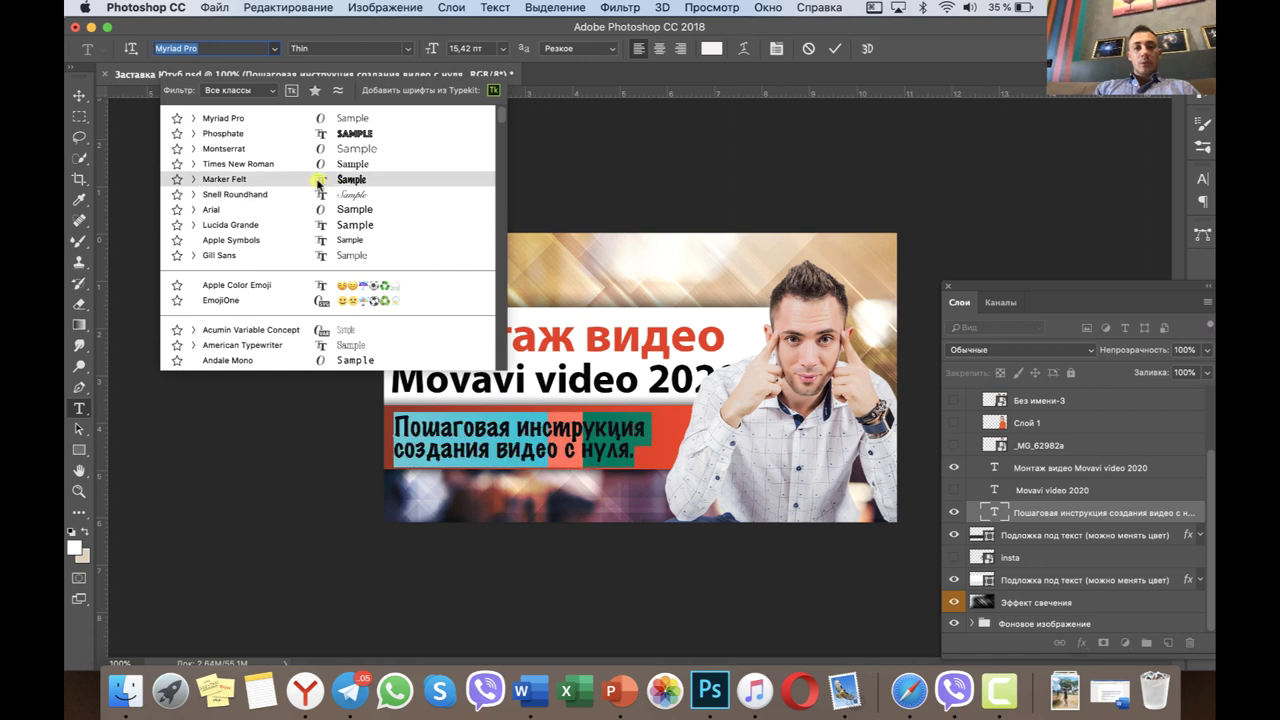
{"action": "left_click", "coordinate": [252, 196]}
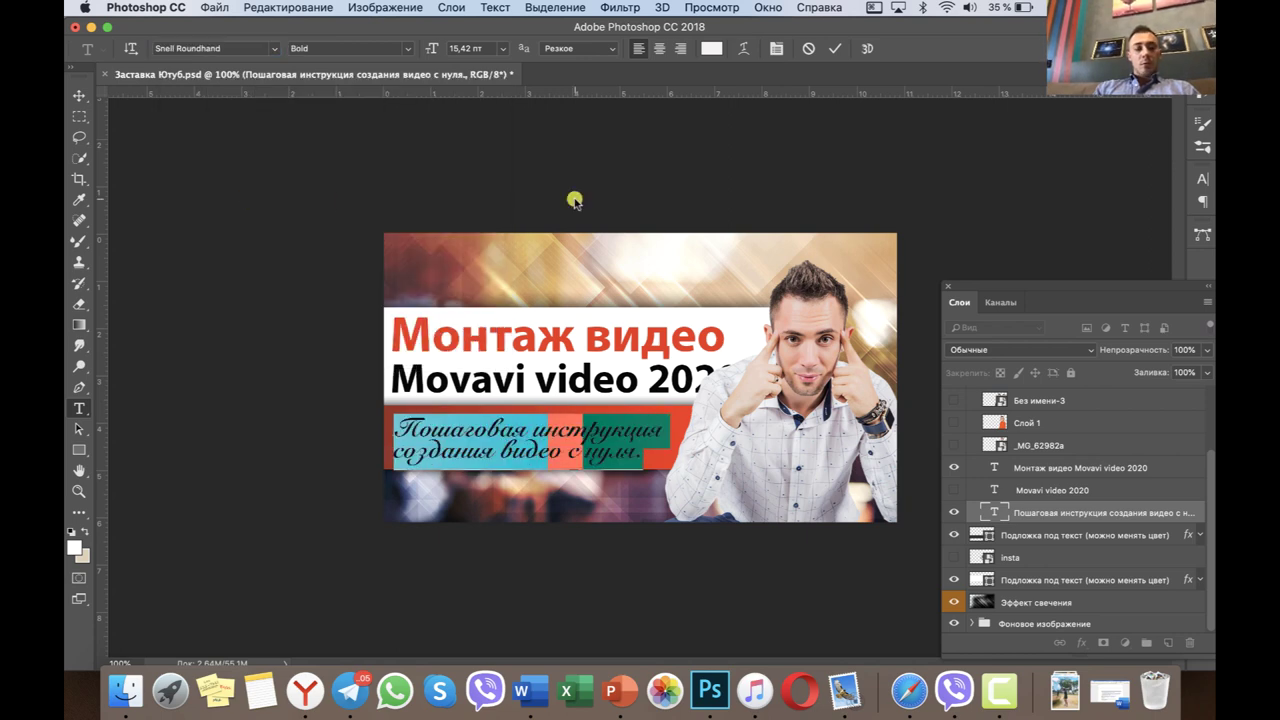
{"action": "key", "text": "Escape"}
{"action": "key", "text": "v"}
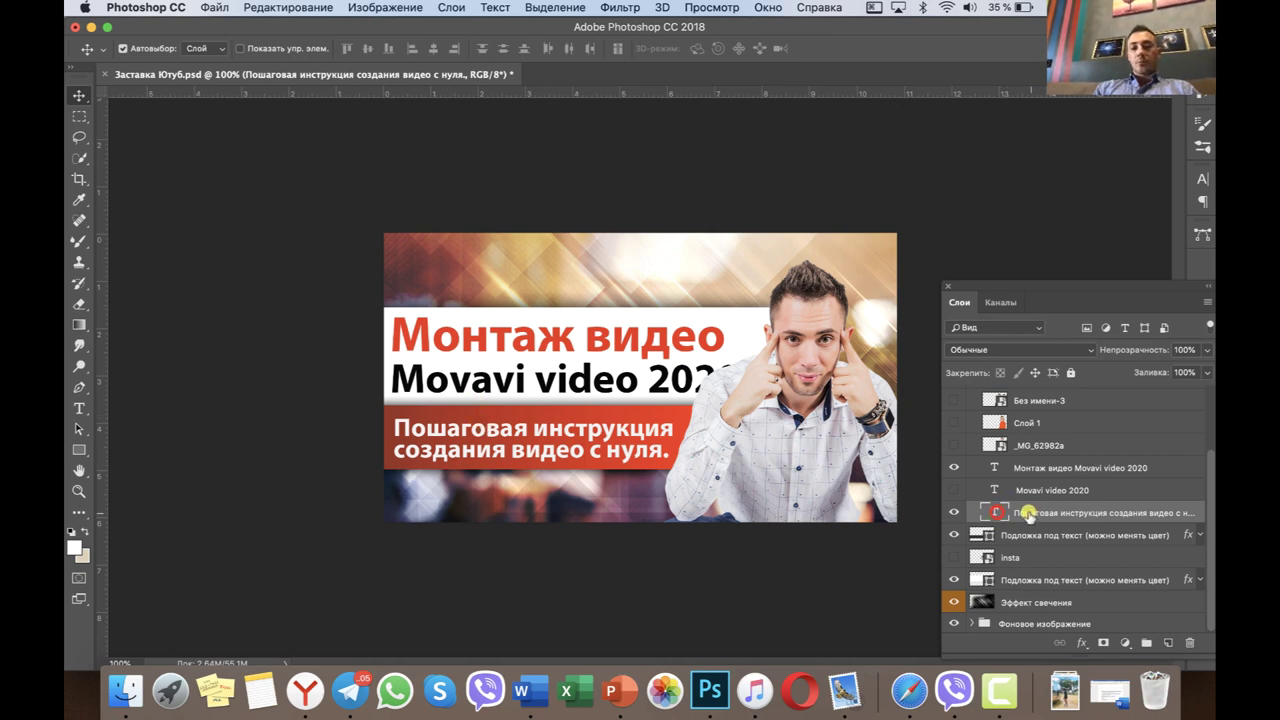
Keep the subtitle in Myriad Pro Bold at 15,42 pt and commit the text edit.
{"action": "double_click", "coordinate": [996, 512]}
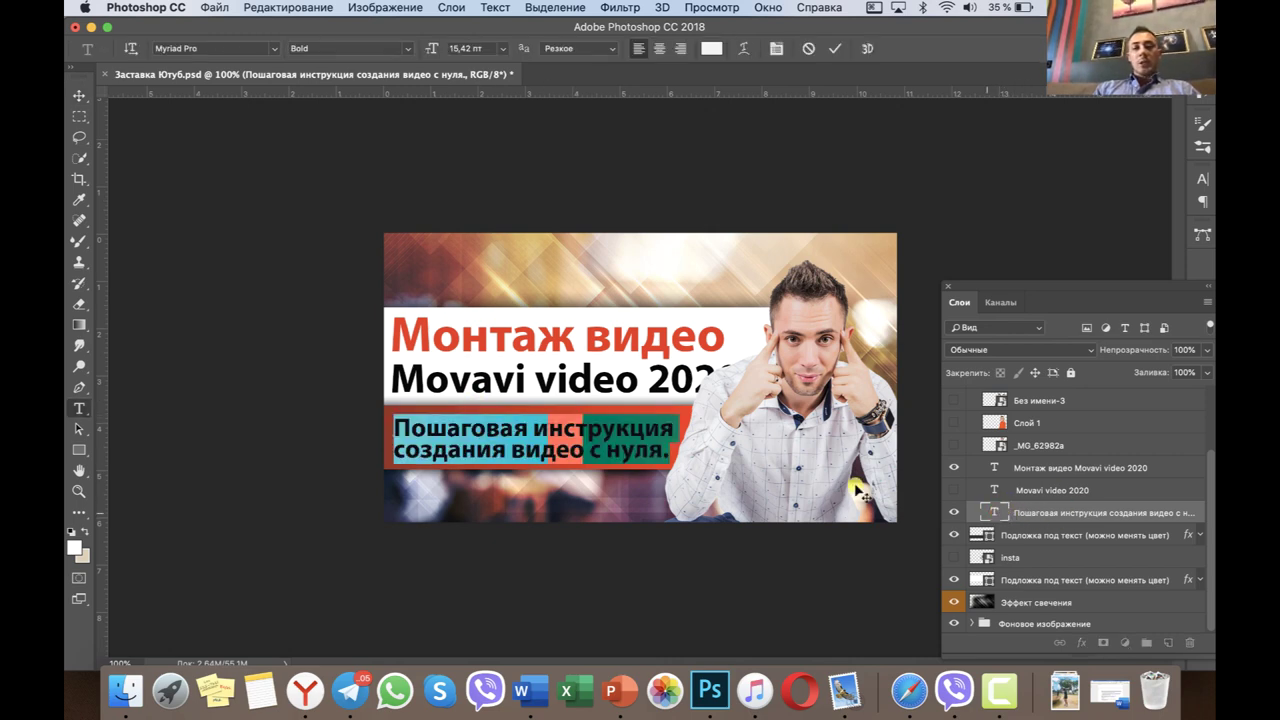
{"action": "left_click", "coordinate": [394, 55]}
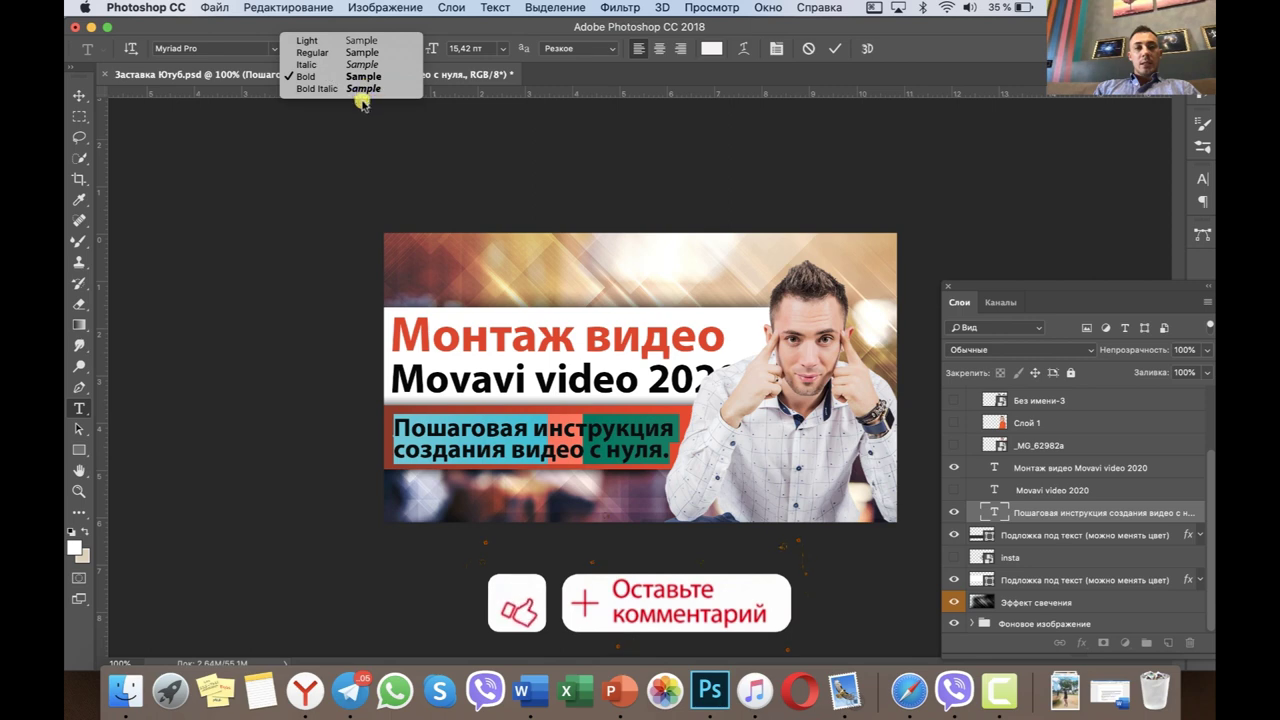
{"action": "left_click", "coordinate": [437, 174]}
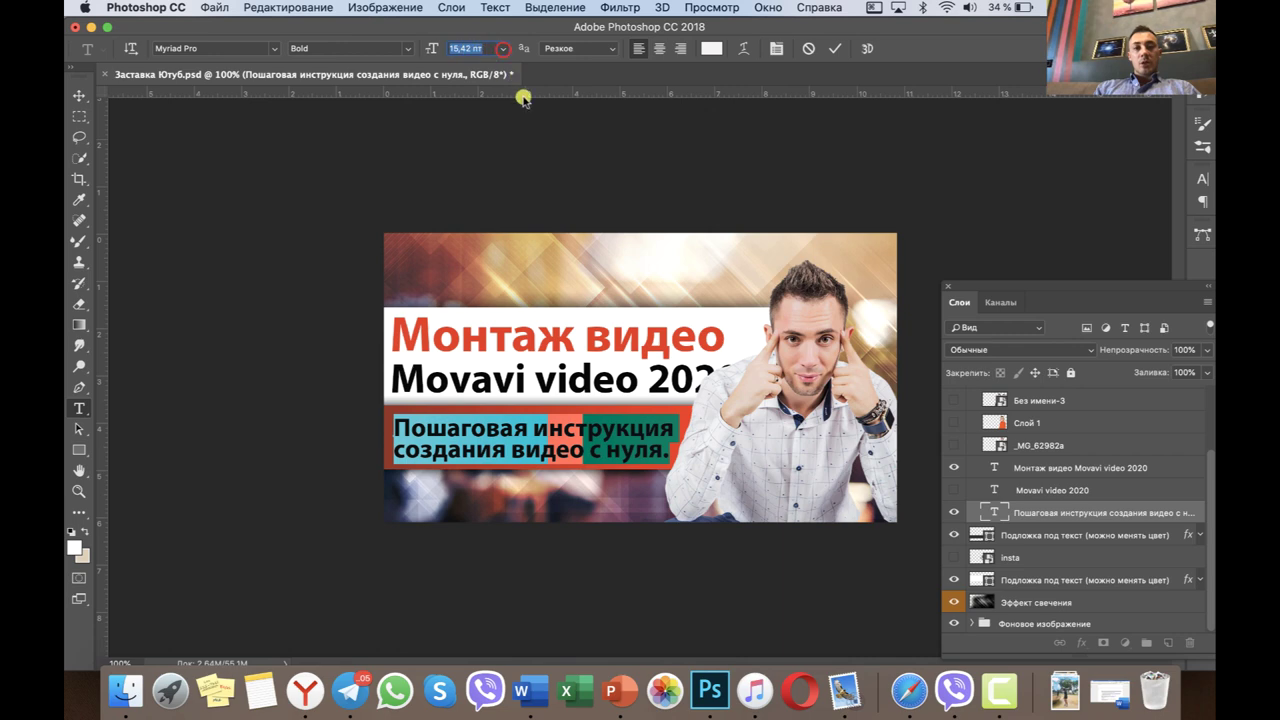
{"action": "left_click", "coordinate": [502, 48]}
{"action": "left_click", "coordinate": [592, 184]}
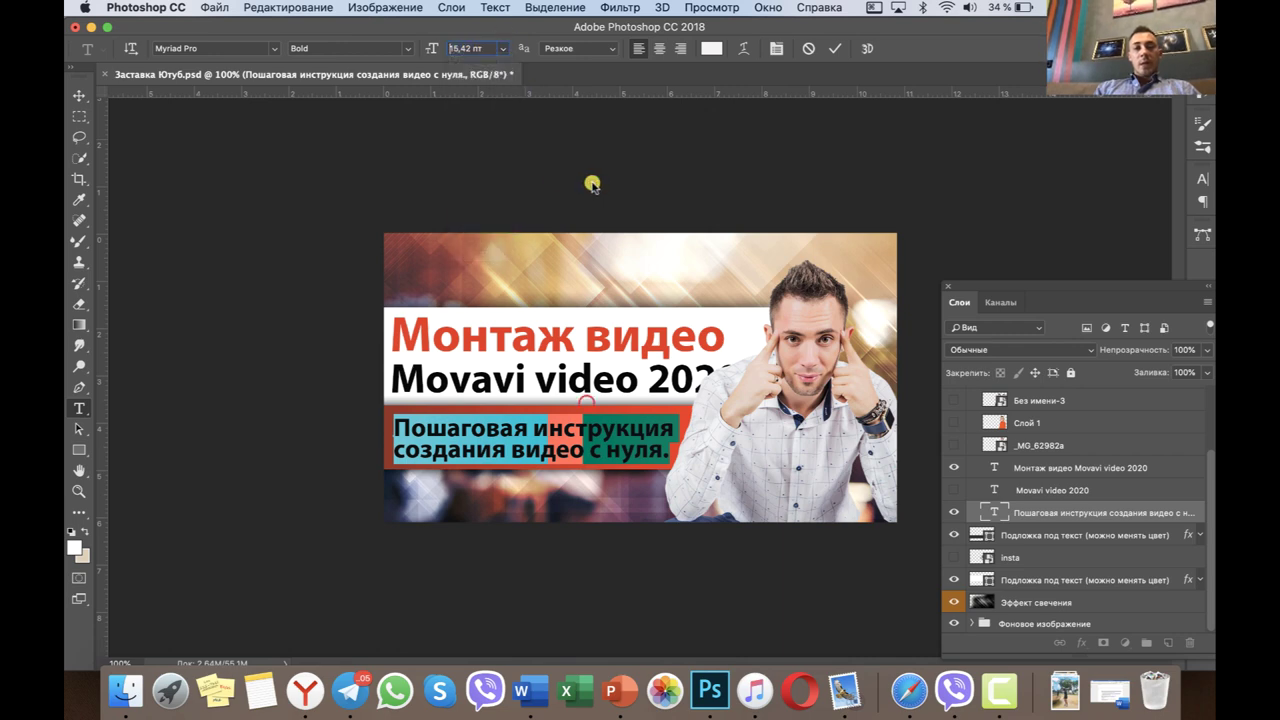
{"action": "left_click", "coordinate": [586, 446]}
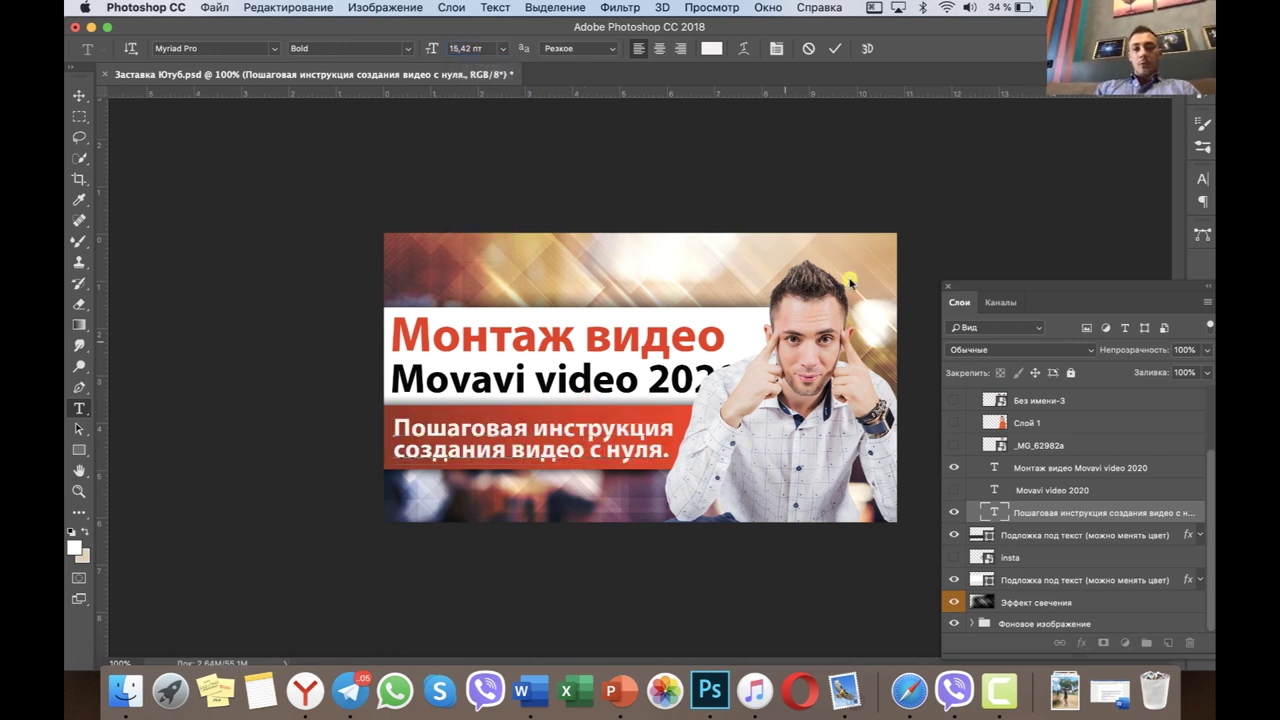
{"action": "key", "text": "ctrl+Return"}
{"action": "key", "text": "v"}
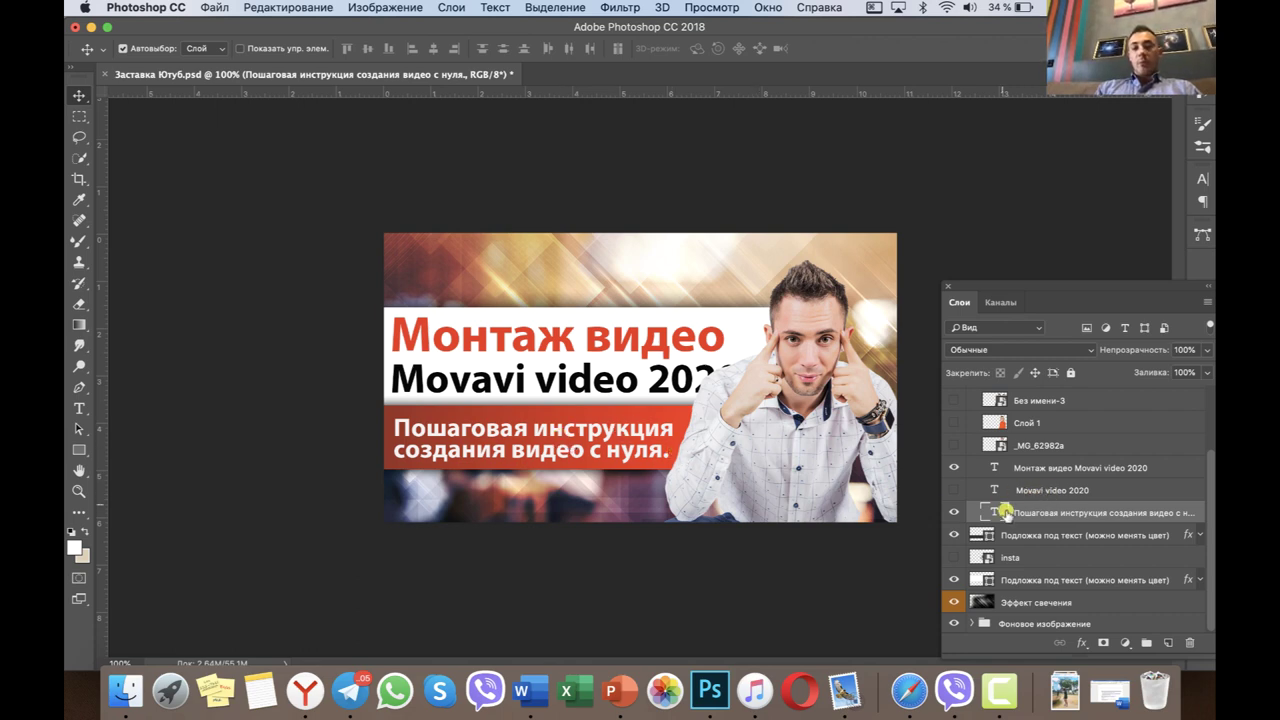
Select the 'Монтаж видео Movavi video 2020' layer and put it into Free Transform.
{"action": "left_click", "coordinate": [990, 463]}
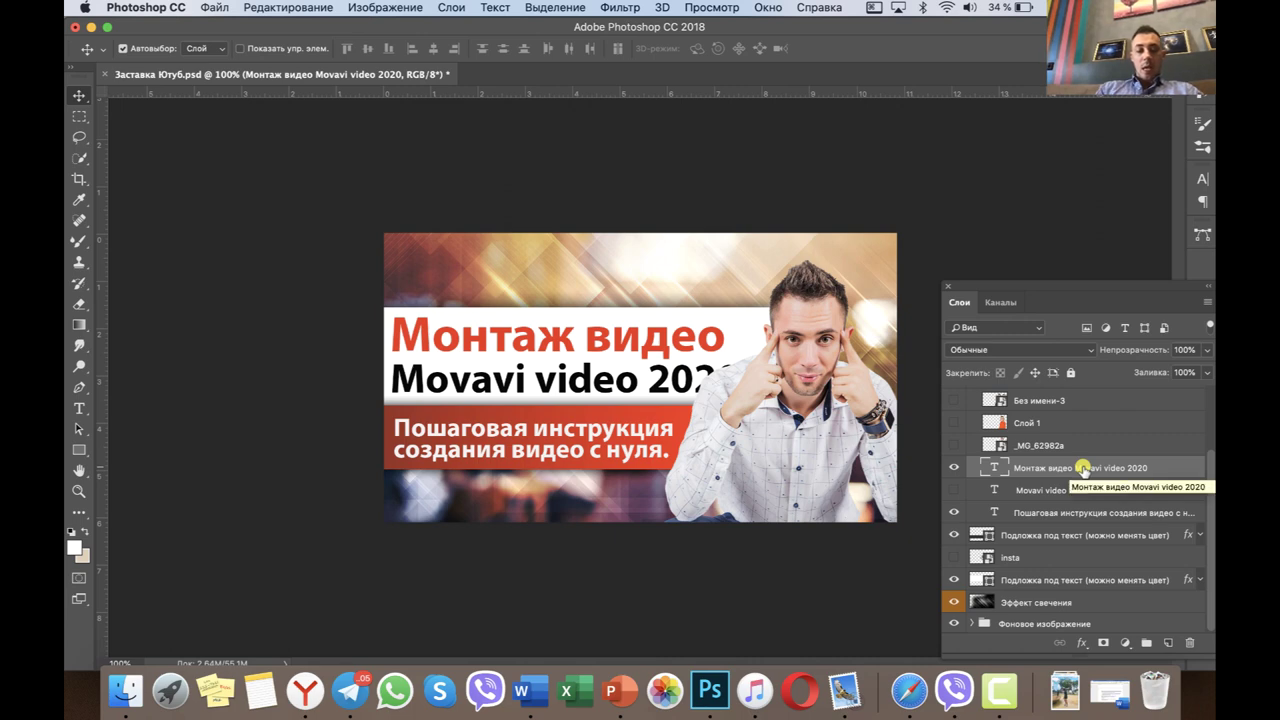
{"action": "key", "text": "super+t"}
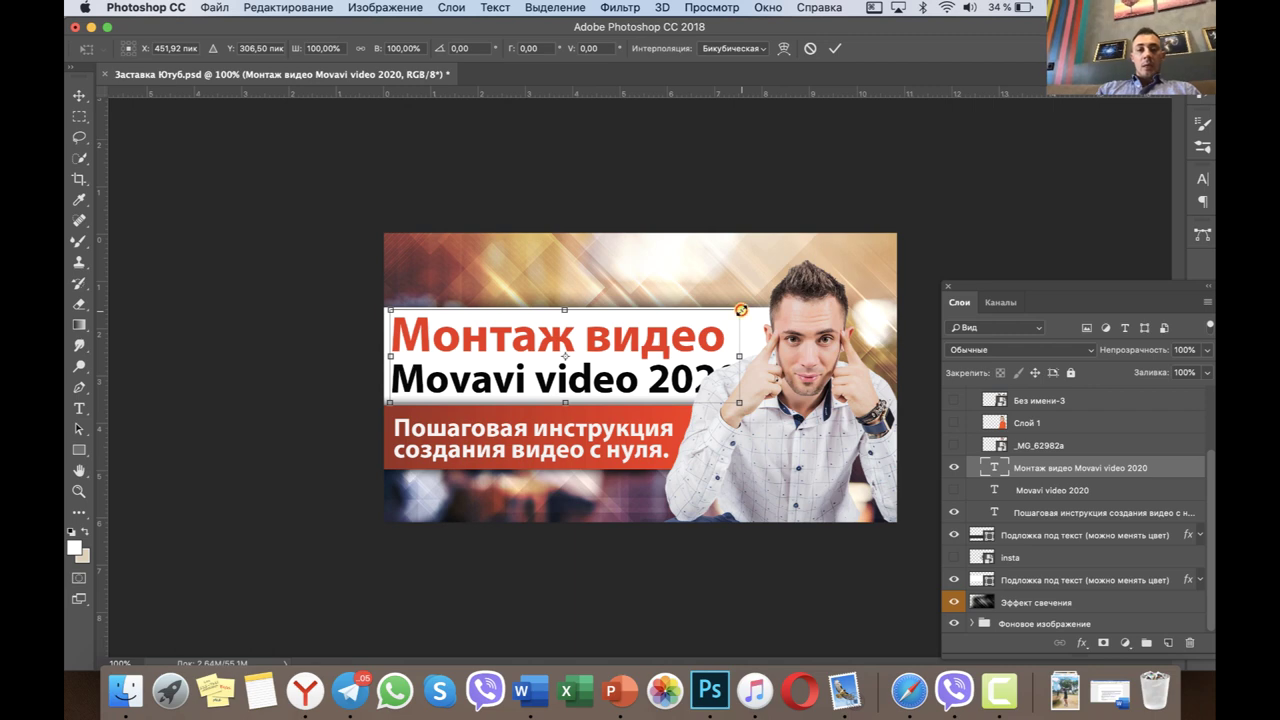
Scale the headline block to about 92,68% from its corner handle and nudge it slightly left.
{"action": "mouse_move", "coordinate": [741, 310]}
{"action": "left_mouse_down"}
{"action": "mouse_move", "coordinate": [714, 328]}
{"action": "mouse_move", "coordinate": [724, 360]}
{"action": "mouse_move", "coordinate": [714, 297]}
{"action": "mouse_move", "coordinate": [757, 320]}
{"action": "mouse_move", "coordinate": [740, 320]}
{"action": "mouse_move", "coordinate": [768, 320]}
{"action": "mouse_move", "coordinate": [714, 309]}
{"action": "mouse_move", "coordinate": [733, 385]}
{"action": "mouse_move", "coordinate": [722, 293]}
{"action": "mouse_move", "coordinate": [743, 309]}
{"action": "left_mouse_up"}
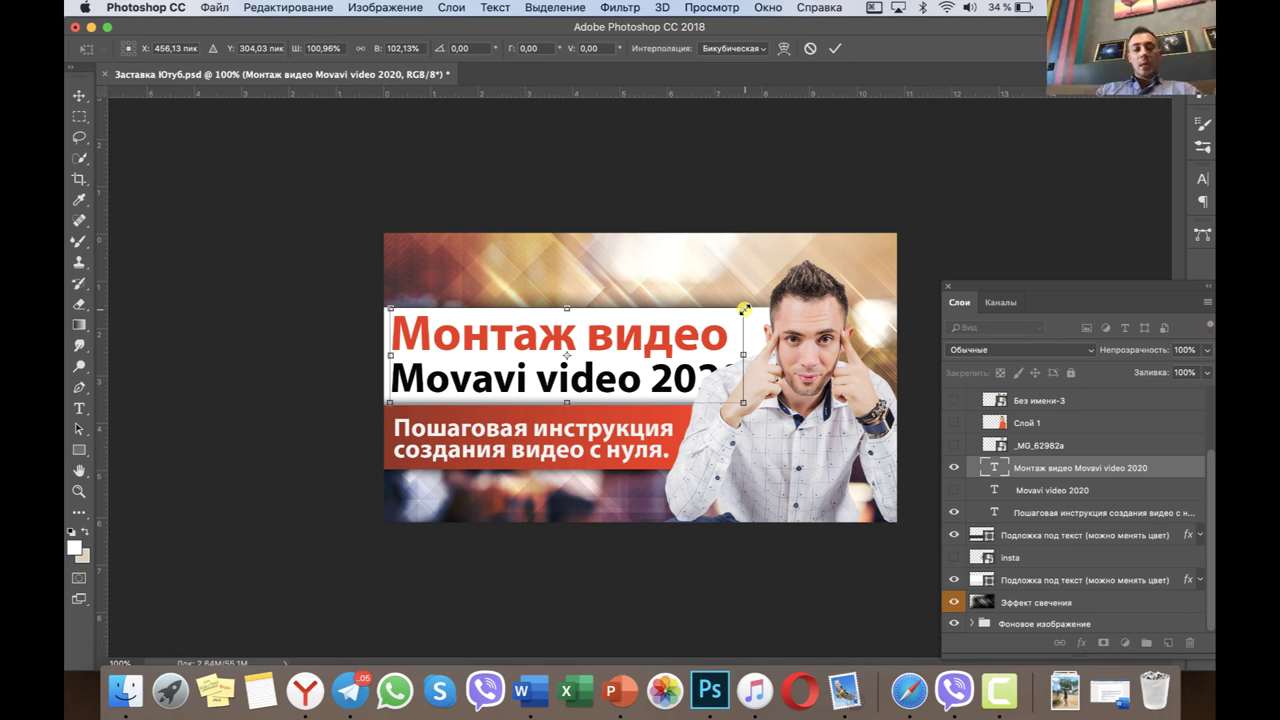
{"action": "key", "text": "Return"}
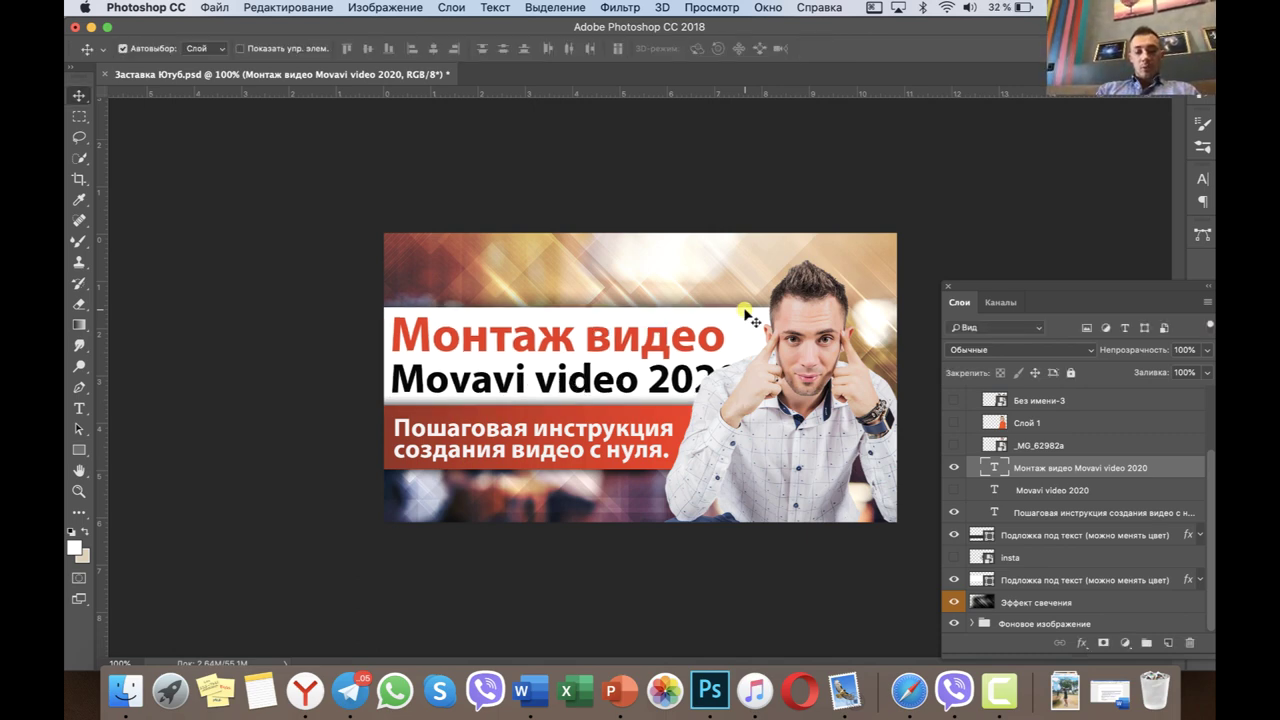
{"action": "key", "text": "super+t"}
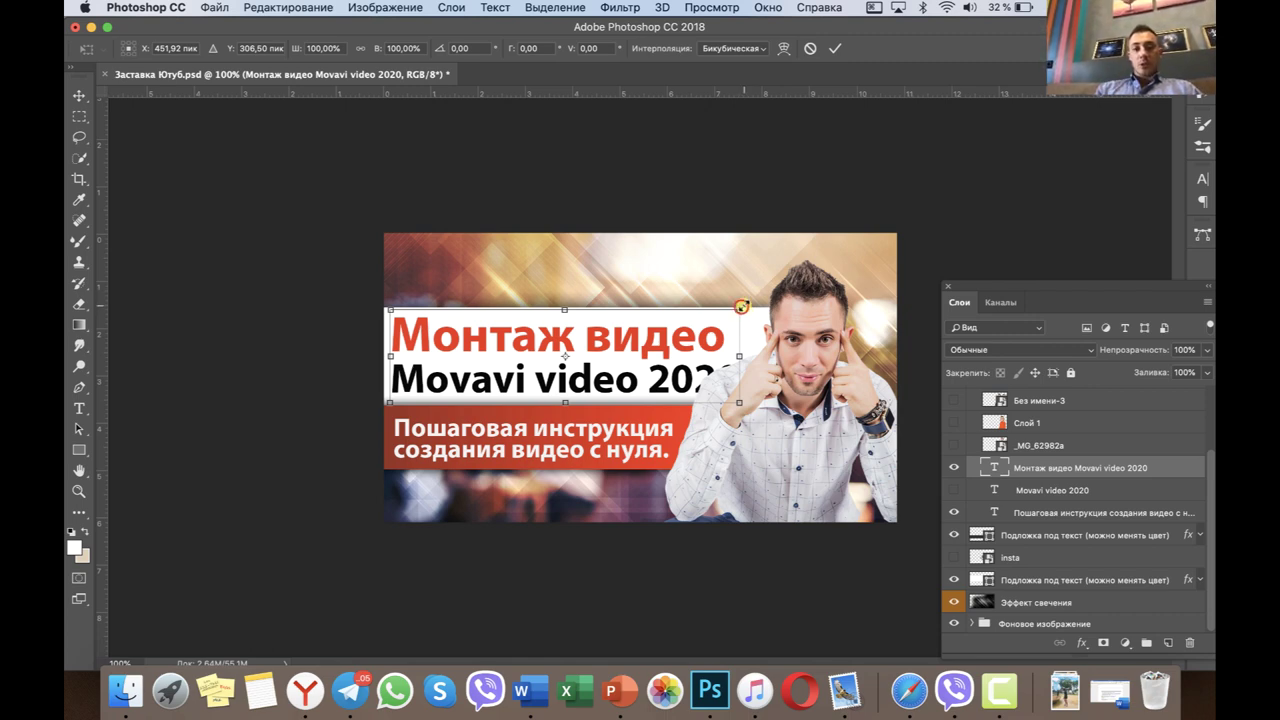
{"action": "mouse_move", "coordinate": [741, 307]}
{"action": "left_mouse_down"}
{"action": "mouse_move", "coordinate": [789, 312]}
{"action": "mouse_move", "coordinate": [745, 356]}
{"action": "left_mouse_up"}
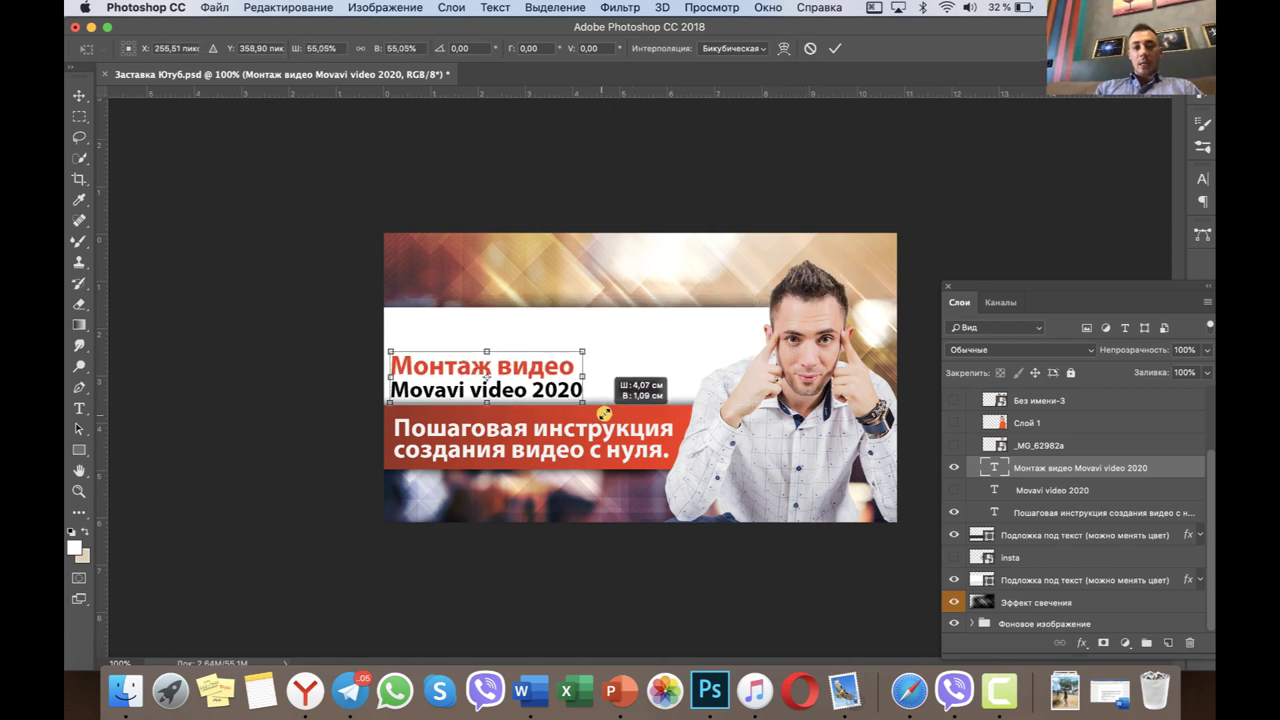
{"action": "left_click_drag", "start_coordinate": [745, 356], "coordinate": [703, 378]}
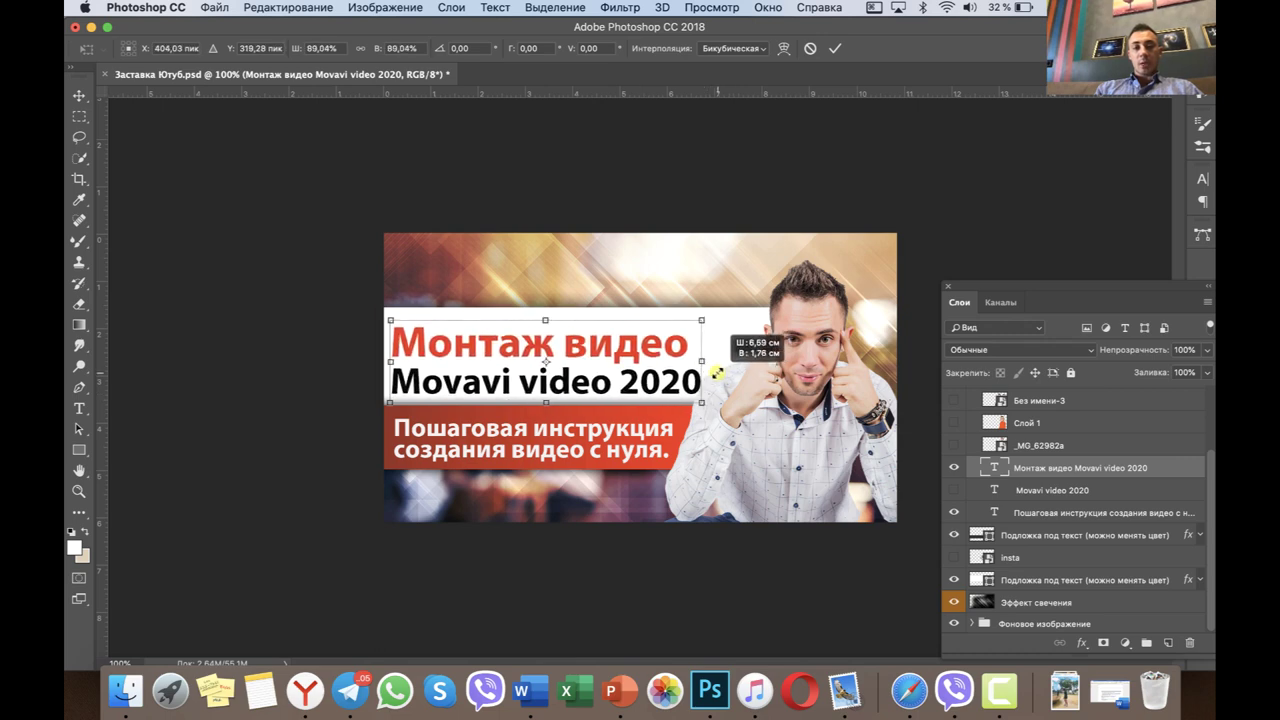
{"action": "mouse_move", "coordinate": [703, 378]}
{"action": "left_mouse_down"}
{"action": "mouse_move", "coordinate": [712, 360]}
{"action": "mouse_move", "coordinate": [668, 348]}
{"action": "left_mouse_up"}
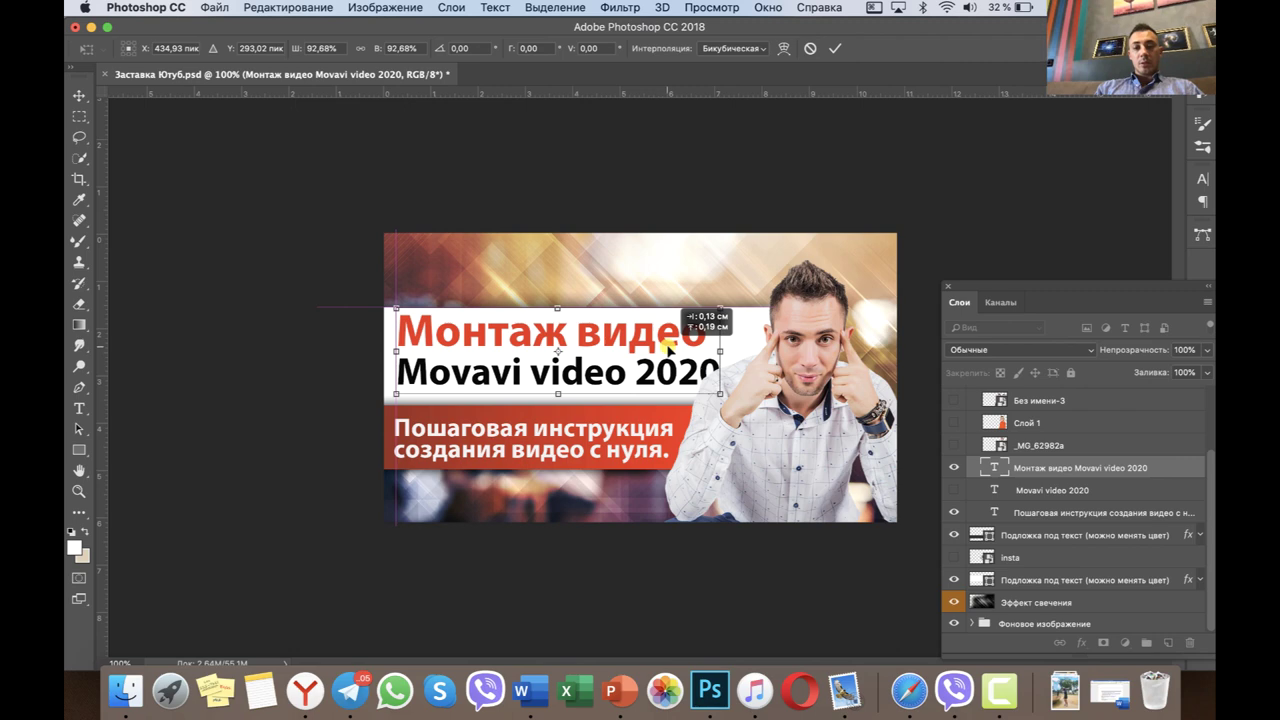
{"action": "left_click_drag", "start_coordinate": [668, 348], "coordinate": [637, 321]}
{"action": "scroll", "coordinate": [666, 348], "scroll_direction": "up", "scroll_amount": 3}
{"action": "scroll", "coordinate": [666, 348], "scroll_direction": "up", "scroll_amount": 1}
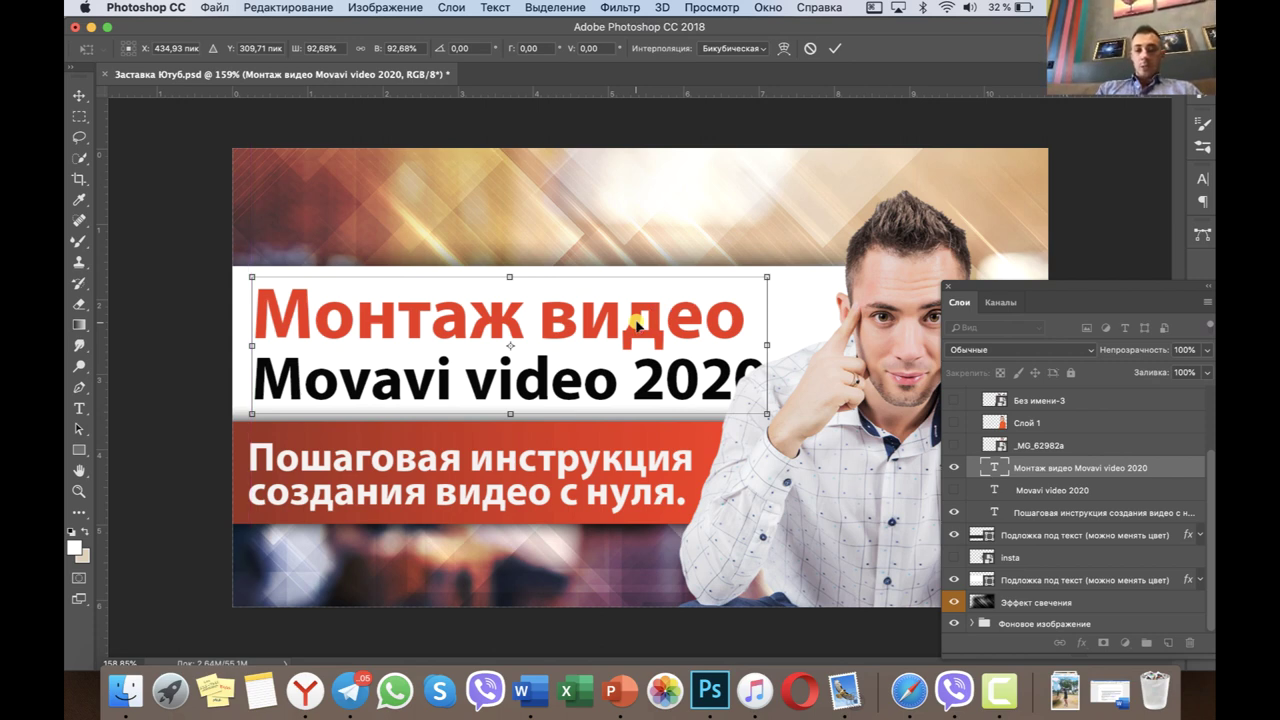
Commit the roughly 93% headline resize and reselect the full headline layer.
{"action": "key", "text": "Return"}
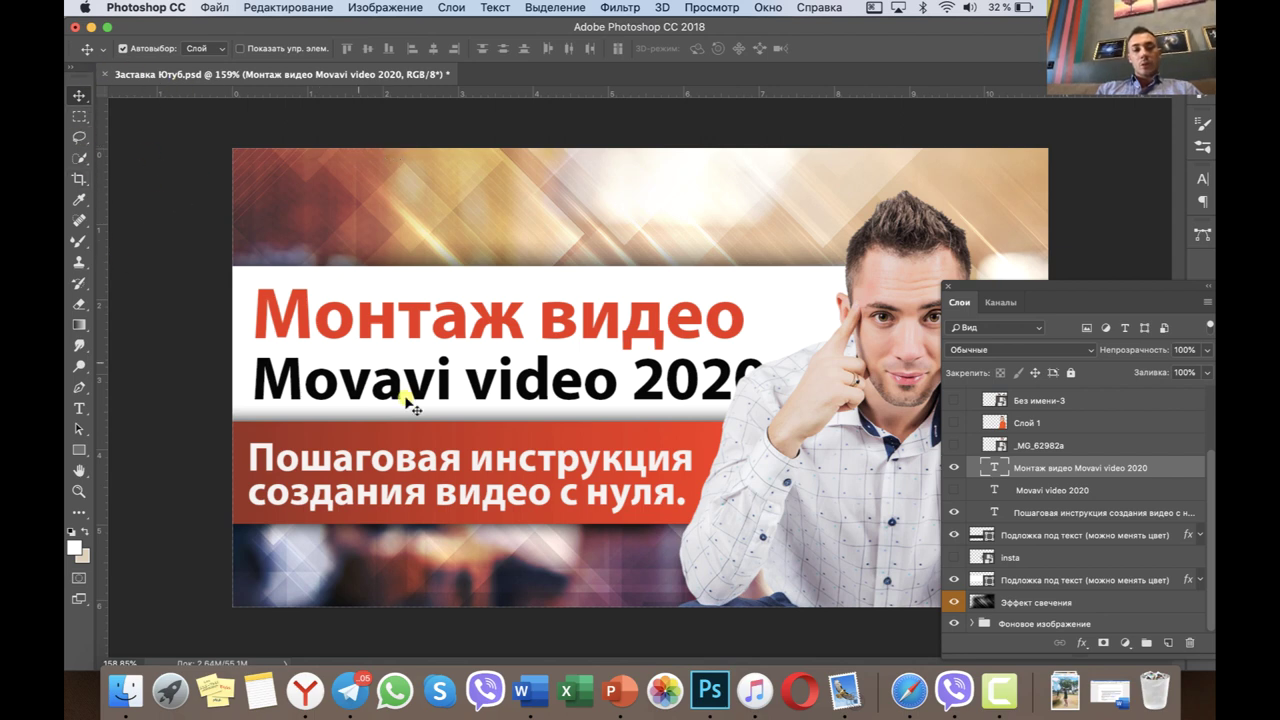
{"action": "left_click", "coordinate": [1018, 490]}
{"action": "left_click", "coordinate": [1035, 467]}
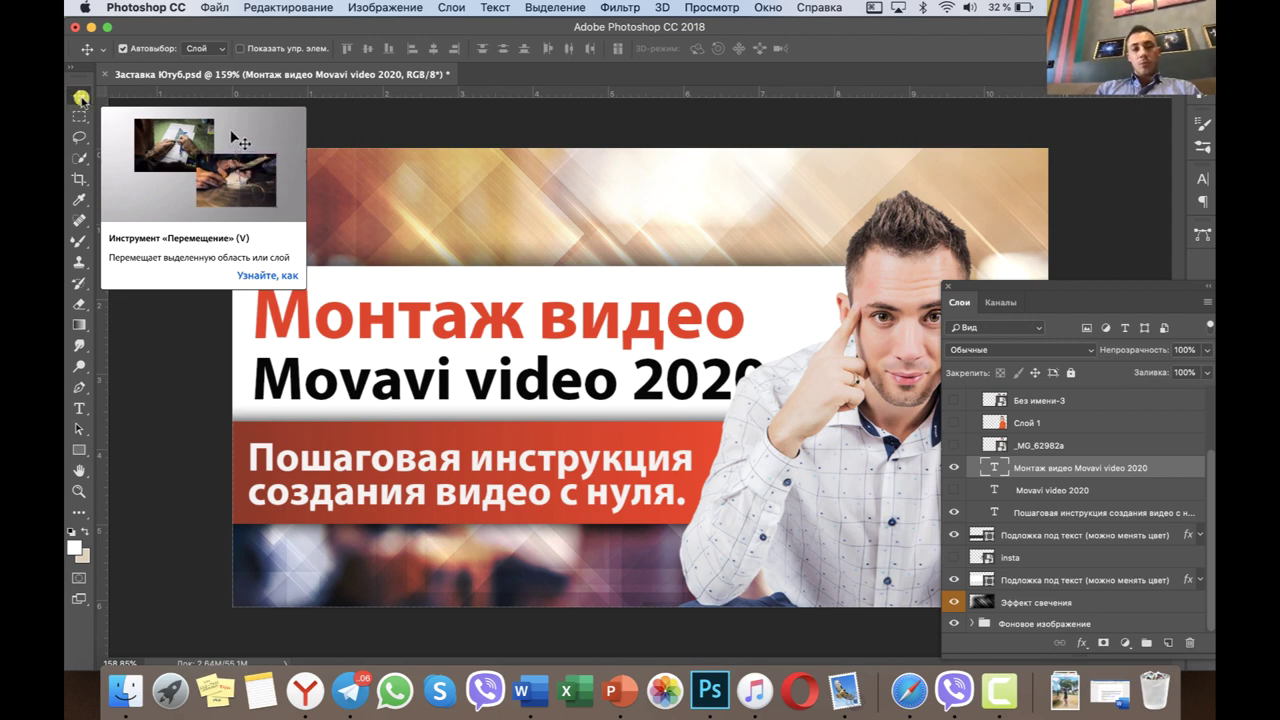
Drag the headline block about 0,41 cm left with the Move tool.
{"action": "left_click", "coordinate": [79, 116]}
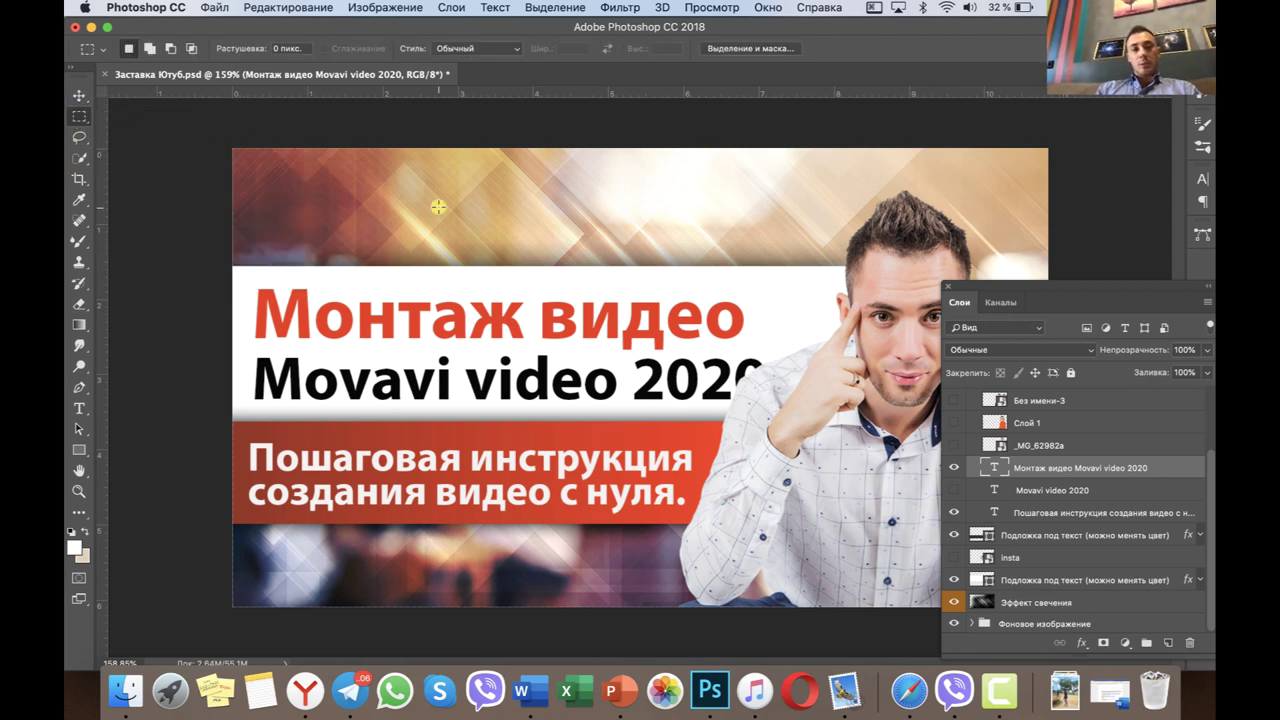
{"action": "key", "text": "v"}
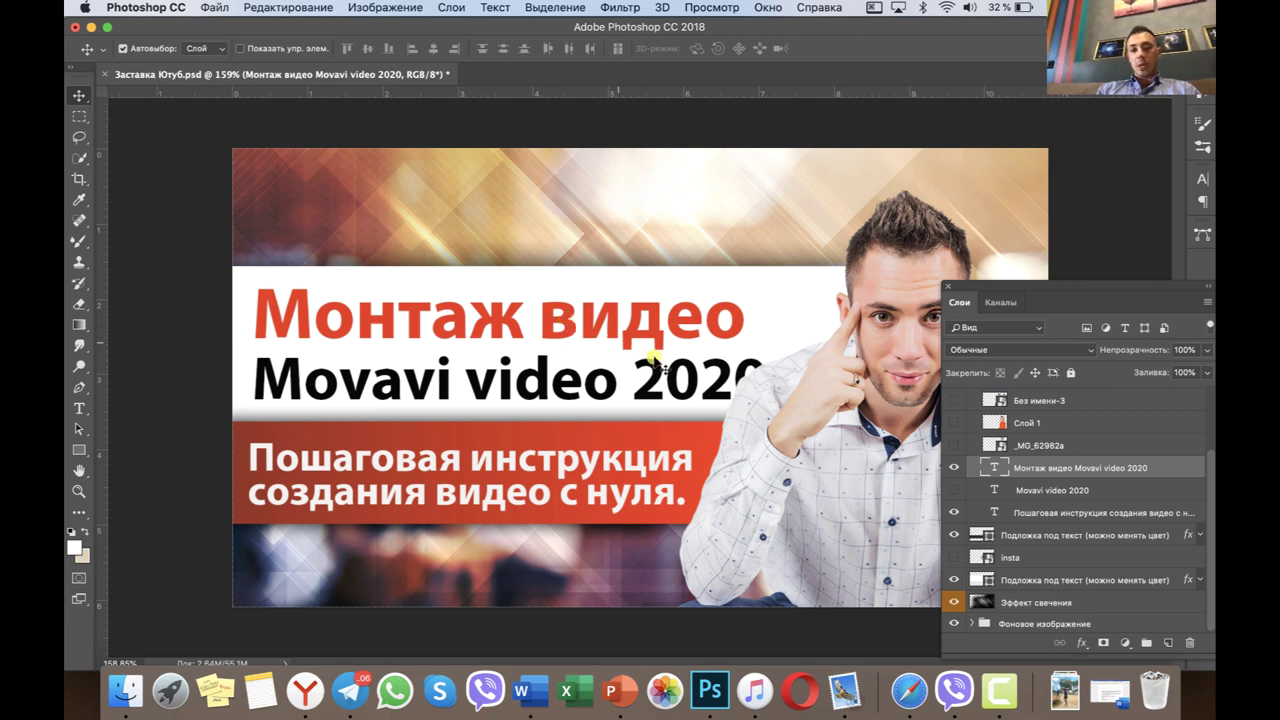
{"action": "mouse_move", "coordinate": [571, 337]}
{"action": "left_mouse_down"}
{"action": "mouse_move", "coordinate": [530, 368]}
{"action": "mouse_move", "coordinate": [575, 350]}
{"action": "left_mouse_up"}
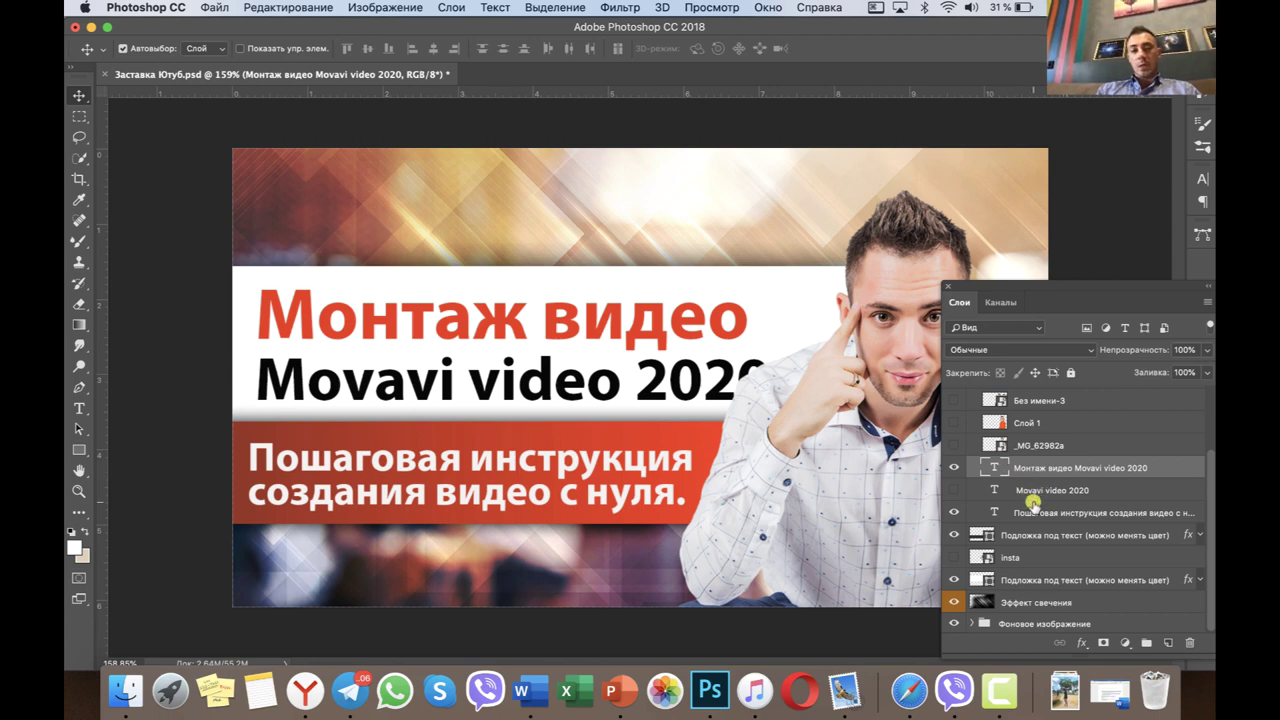
{"action": "scroll", "coordinate": [727, 396], "scroll_direction": "down", "scroll_amount": 2}
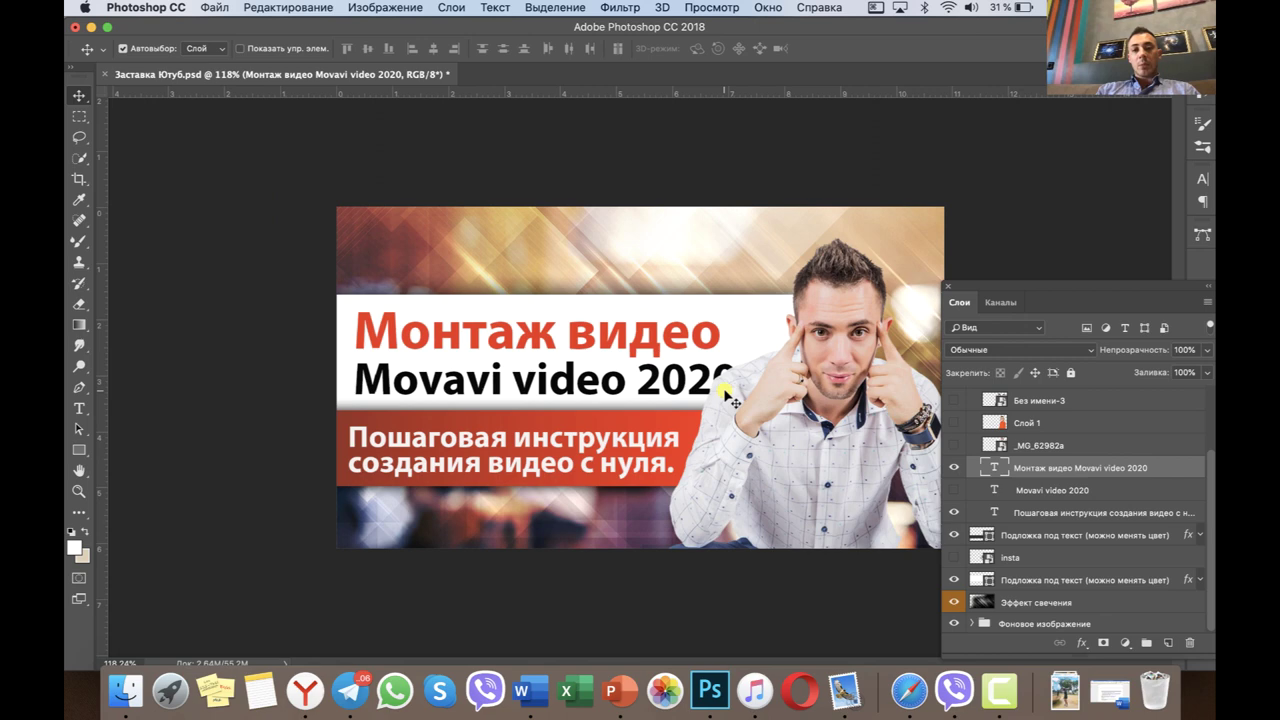
{"action": "scroll", "coordinate": [727, 396], "scroll_direction": "down", "scroll_amount": 1}
{"action": "scroll", "coordinate": [727, 396], "scroll_direction": "up", "scroll_amount": 1}
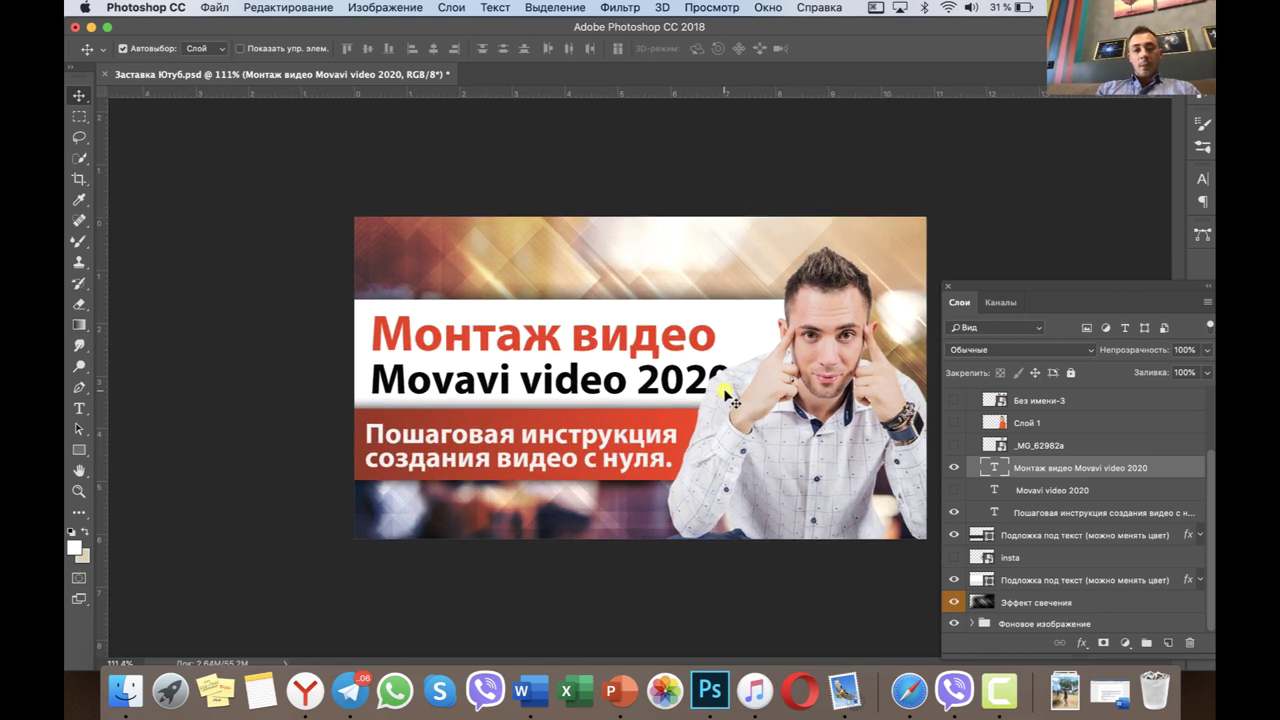